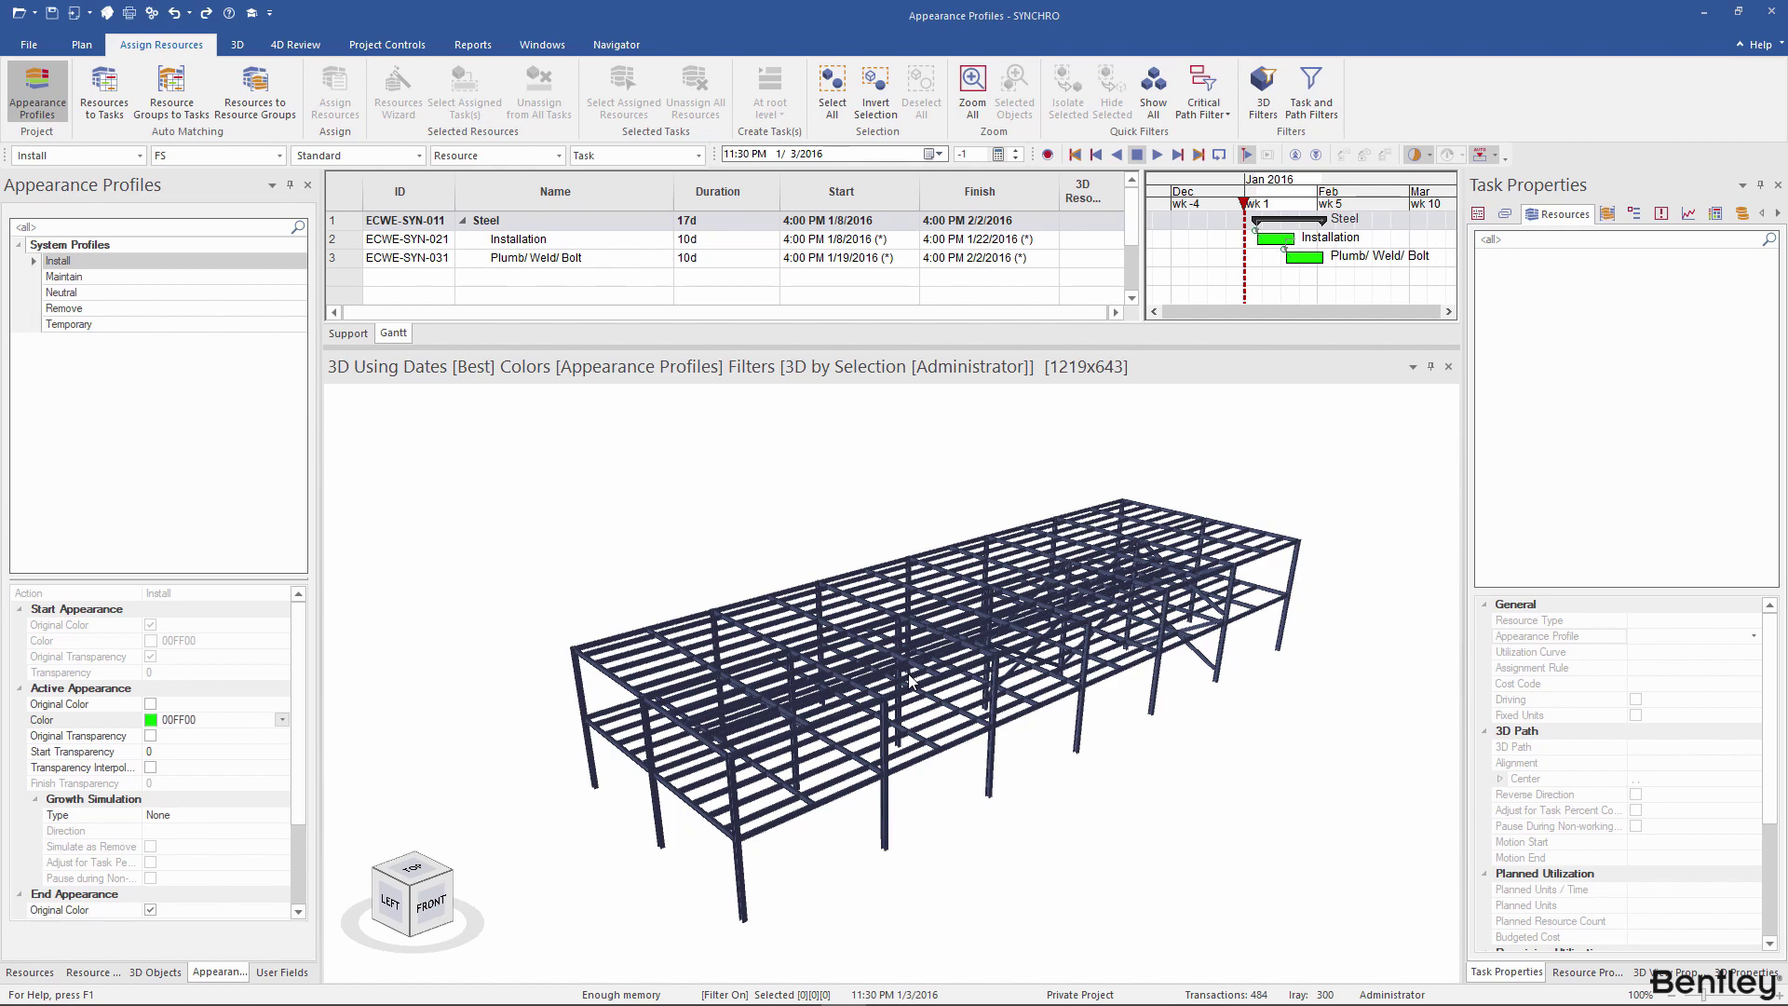
Assign all 359 steel members to the Installation task and move the date to 1/13/2016 to show them green
left_click_drag(1293, 456, 572, 841)
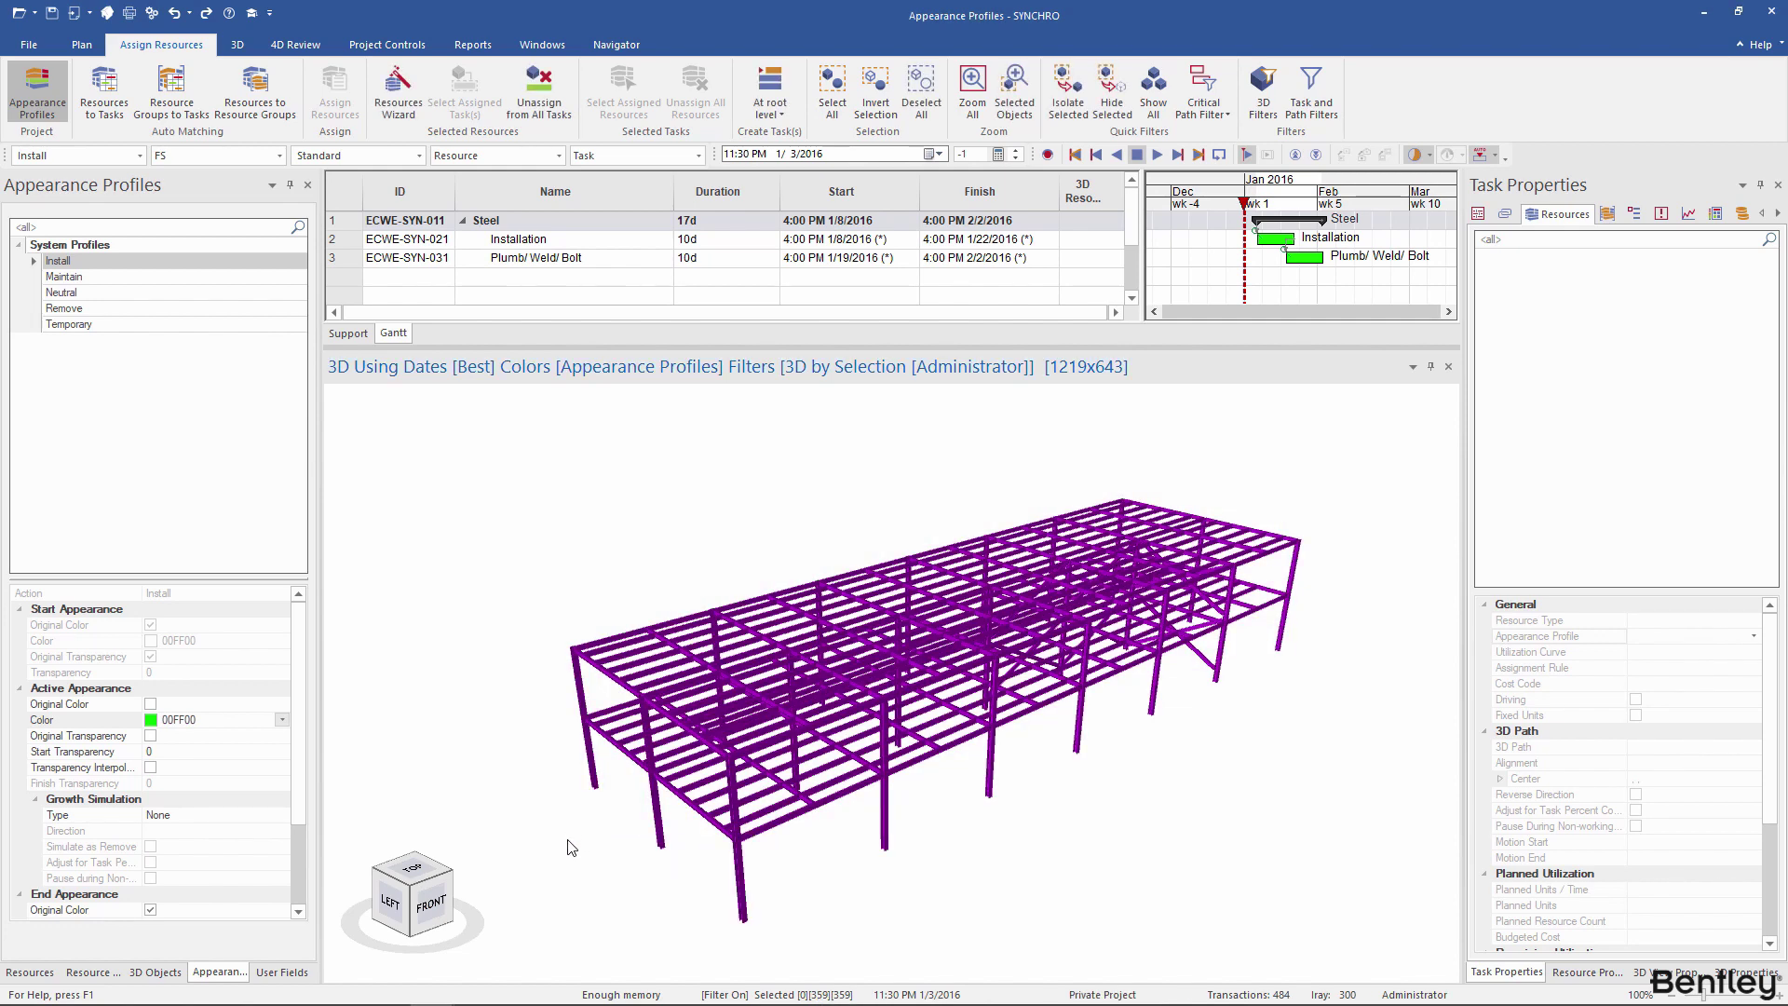
right_click(515, 243)
left_click(750, 31)
left_click_drag(1245, 203, 1273, 208)
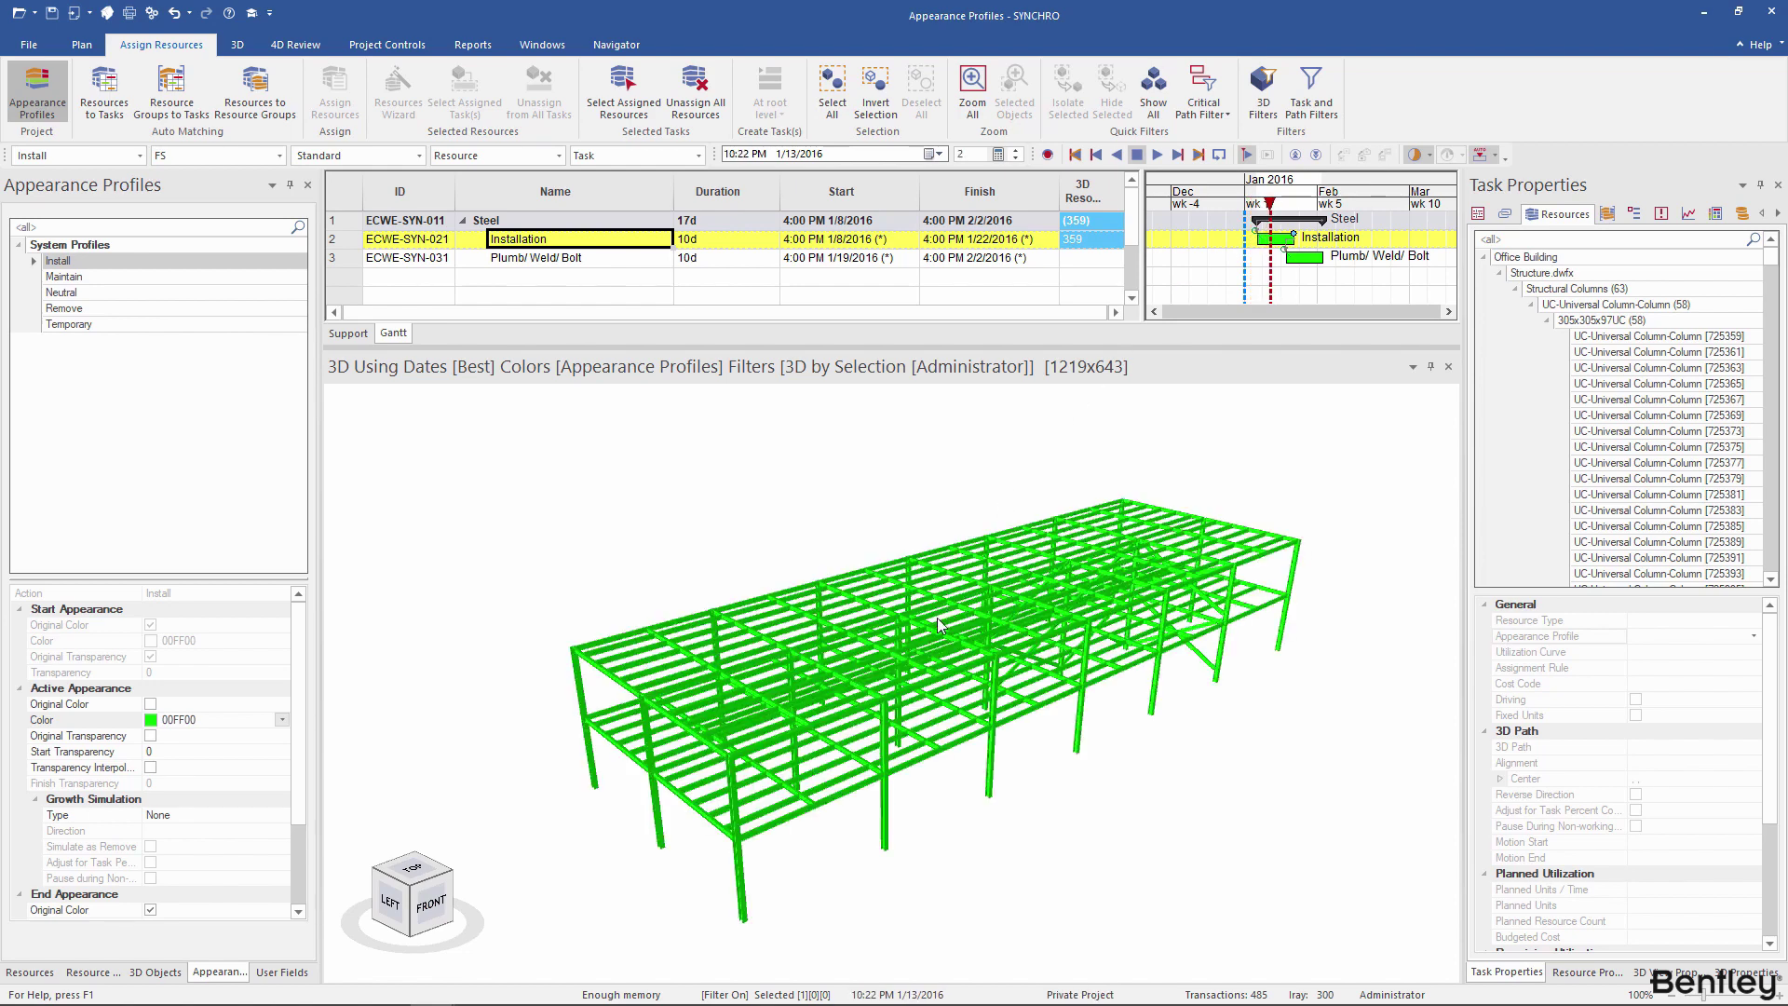
Review the appearance profile list and Installation's assigned steel, then bring up the profile tree's context menu
left_click(43, 158)
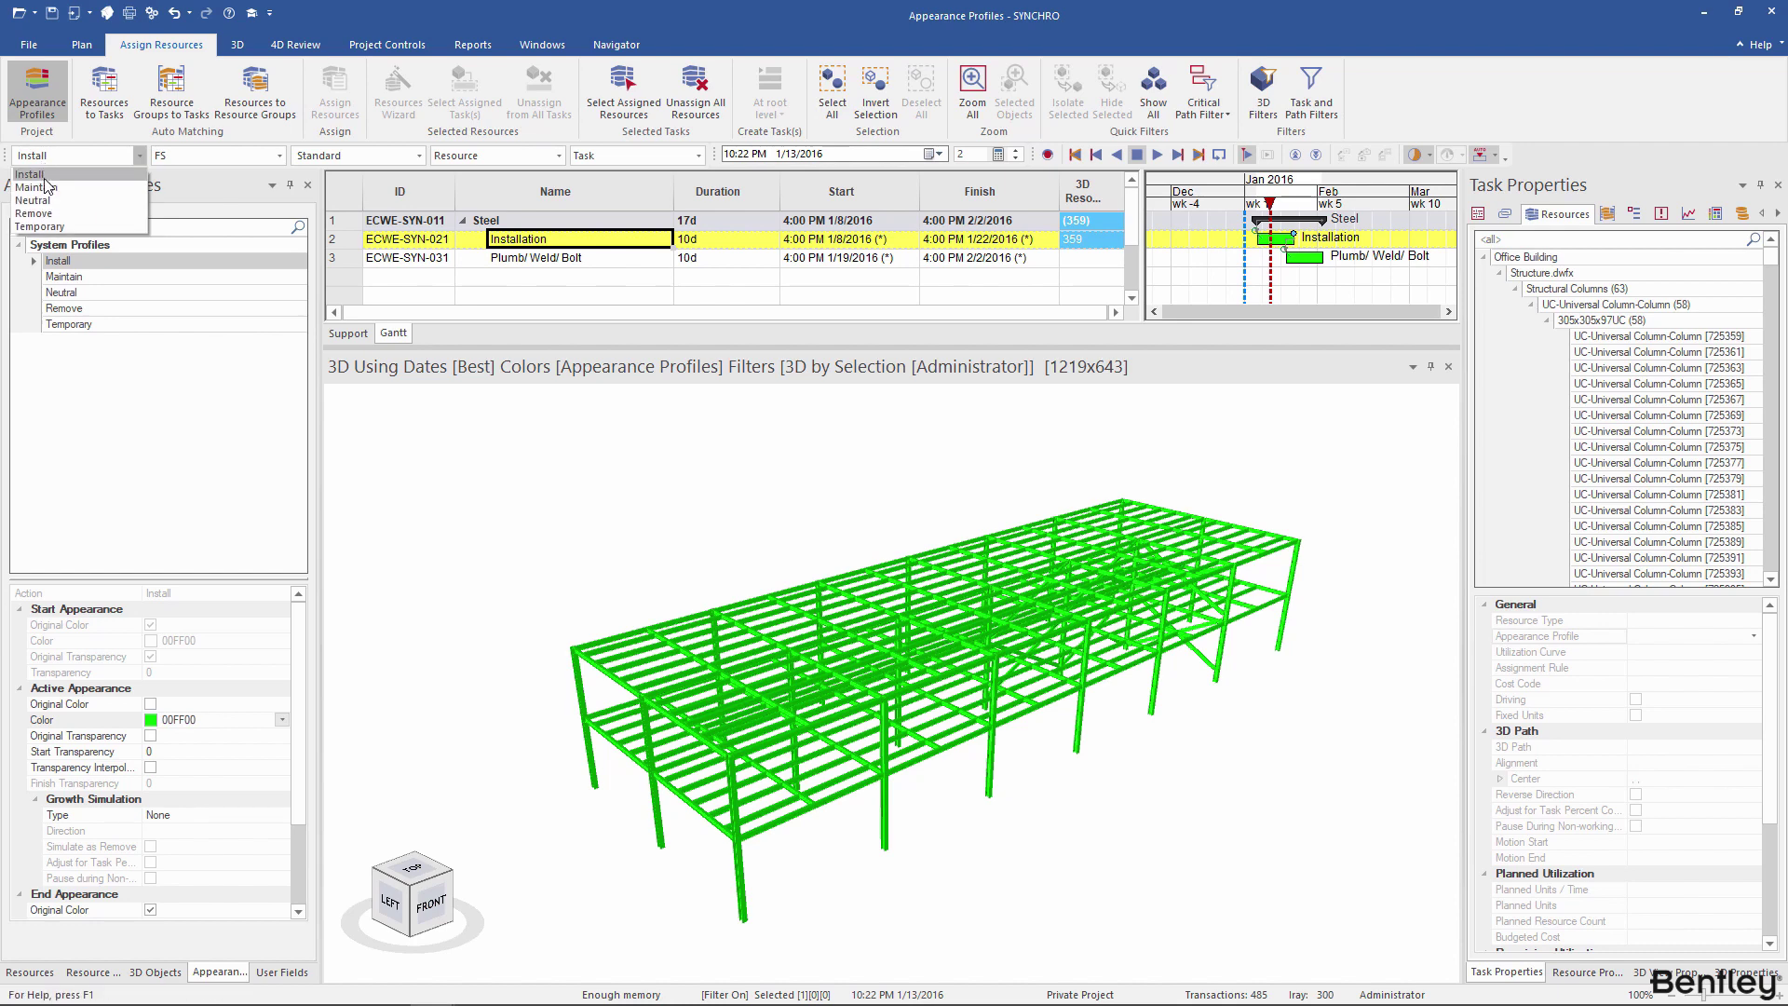
left_click(502, 570)
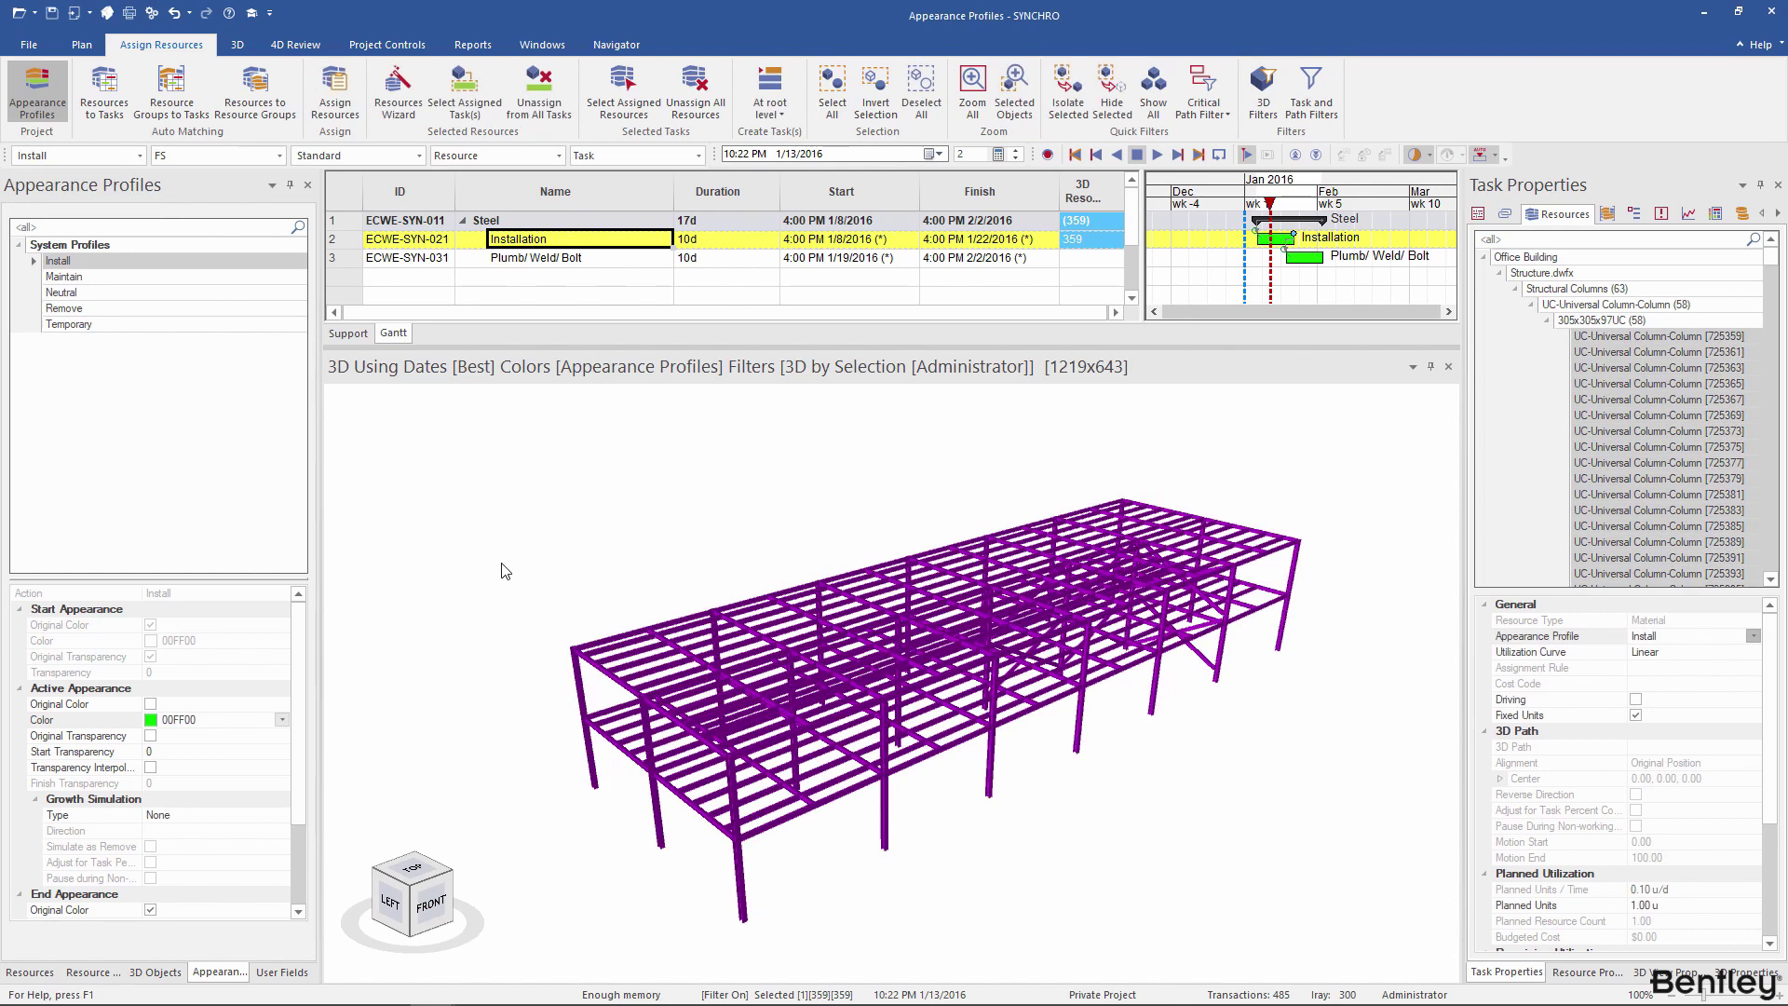
left_click(502, 570)
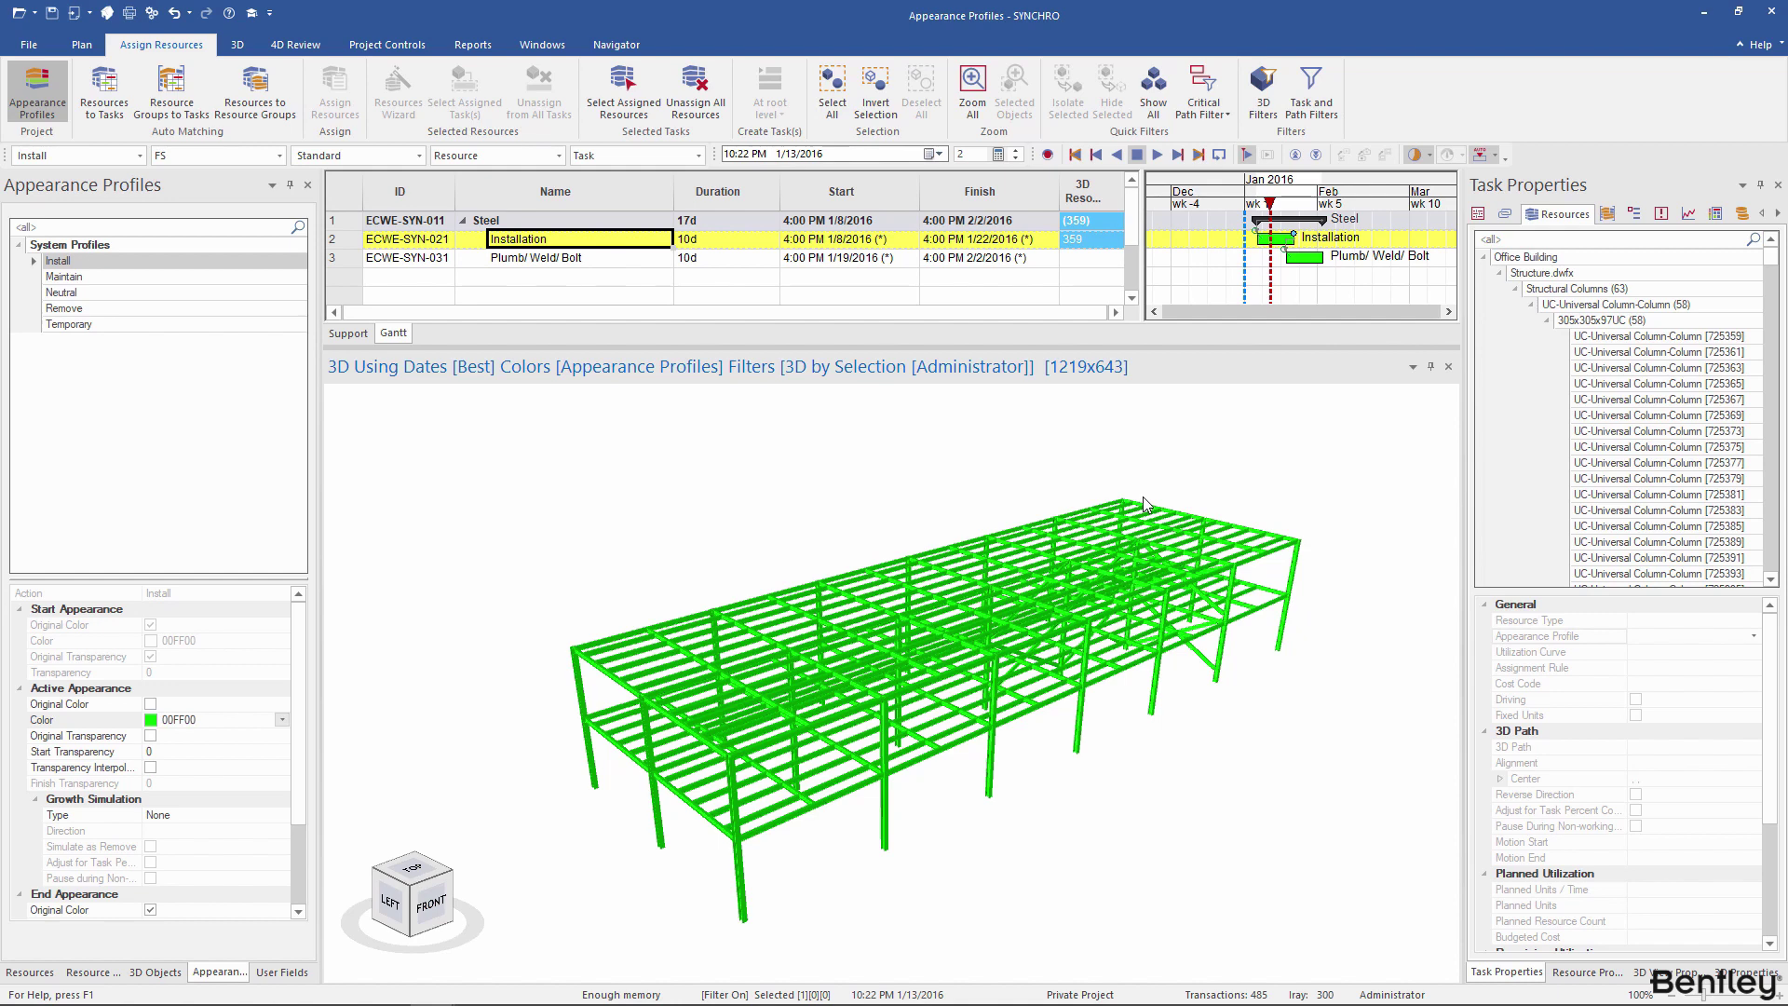
right_click(133, 385)
Add a custom appearance profile named Steel_Install with Left - Right growth simulation
left_click(162, 397)
type("S")
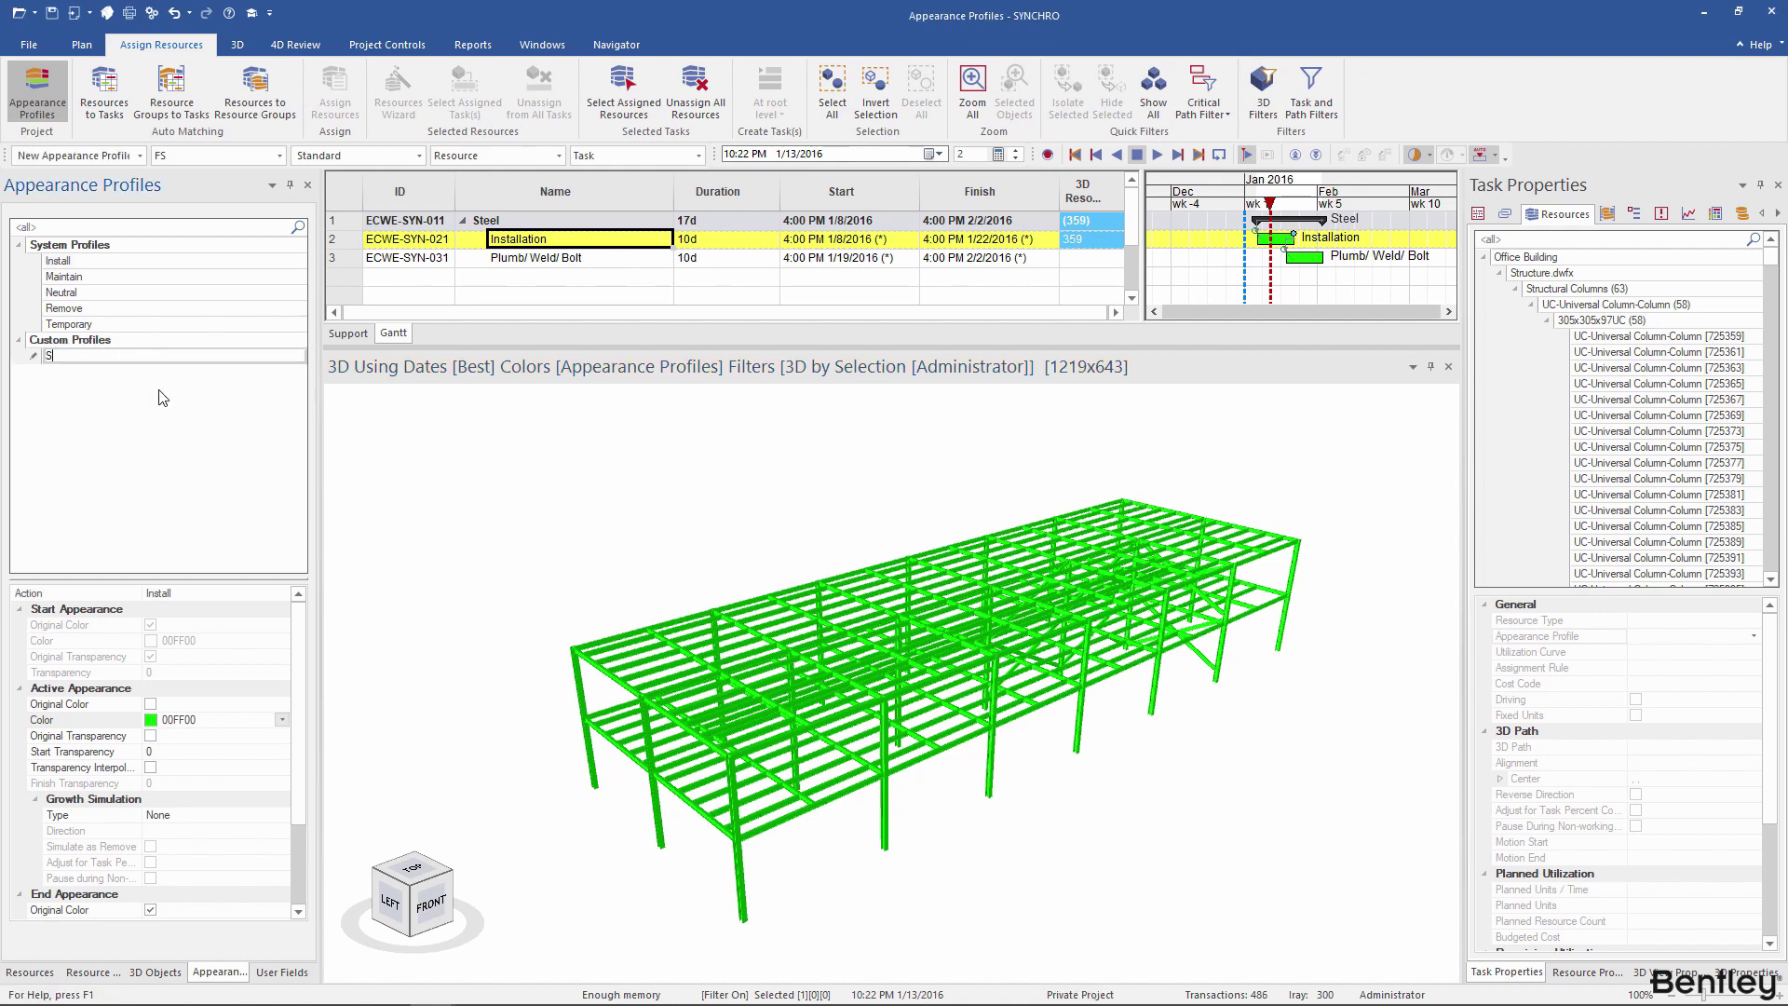
type("teel_Install")
key("Return")
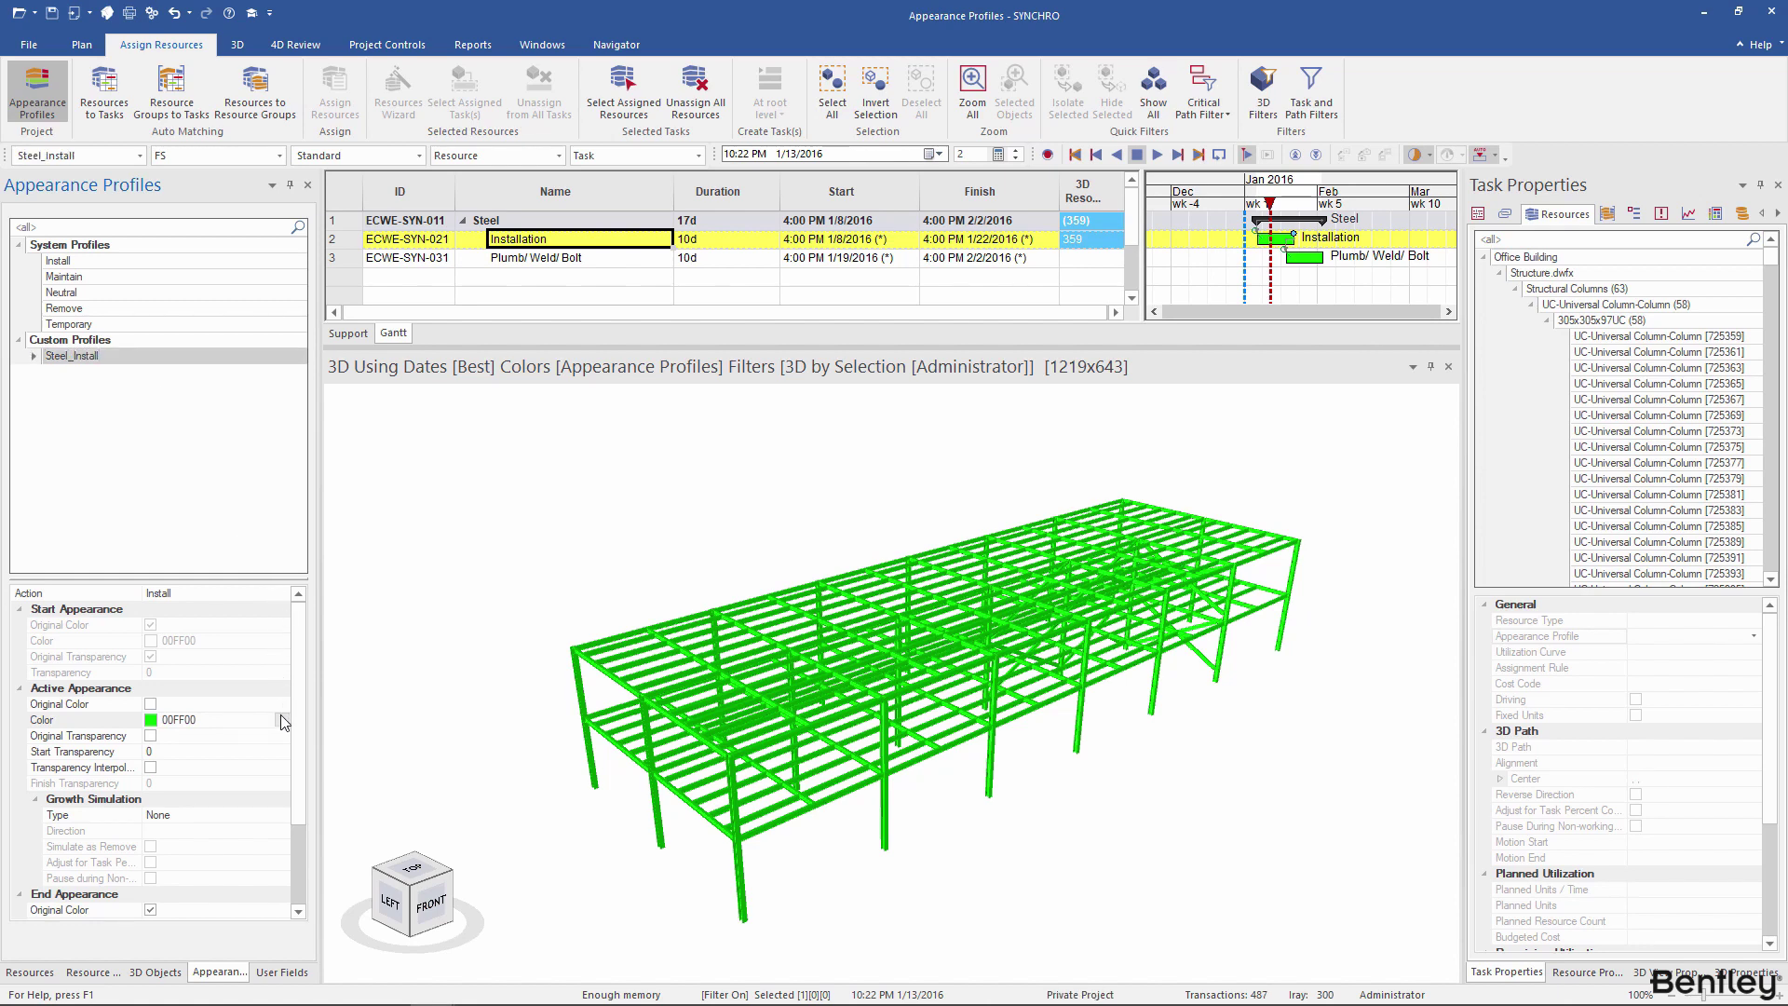
left_click(280, 819)
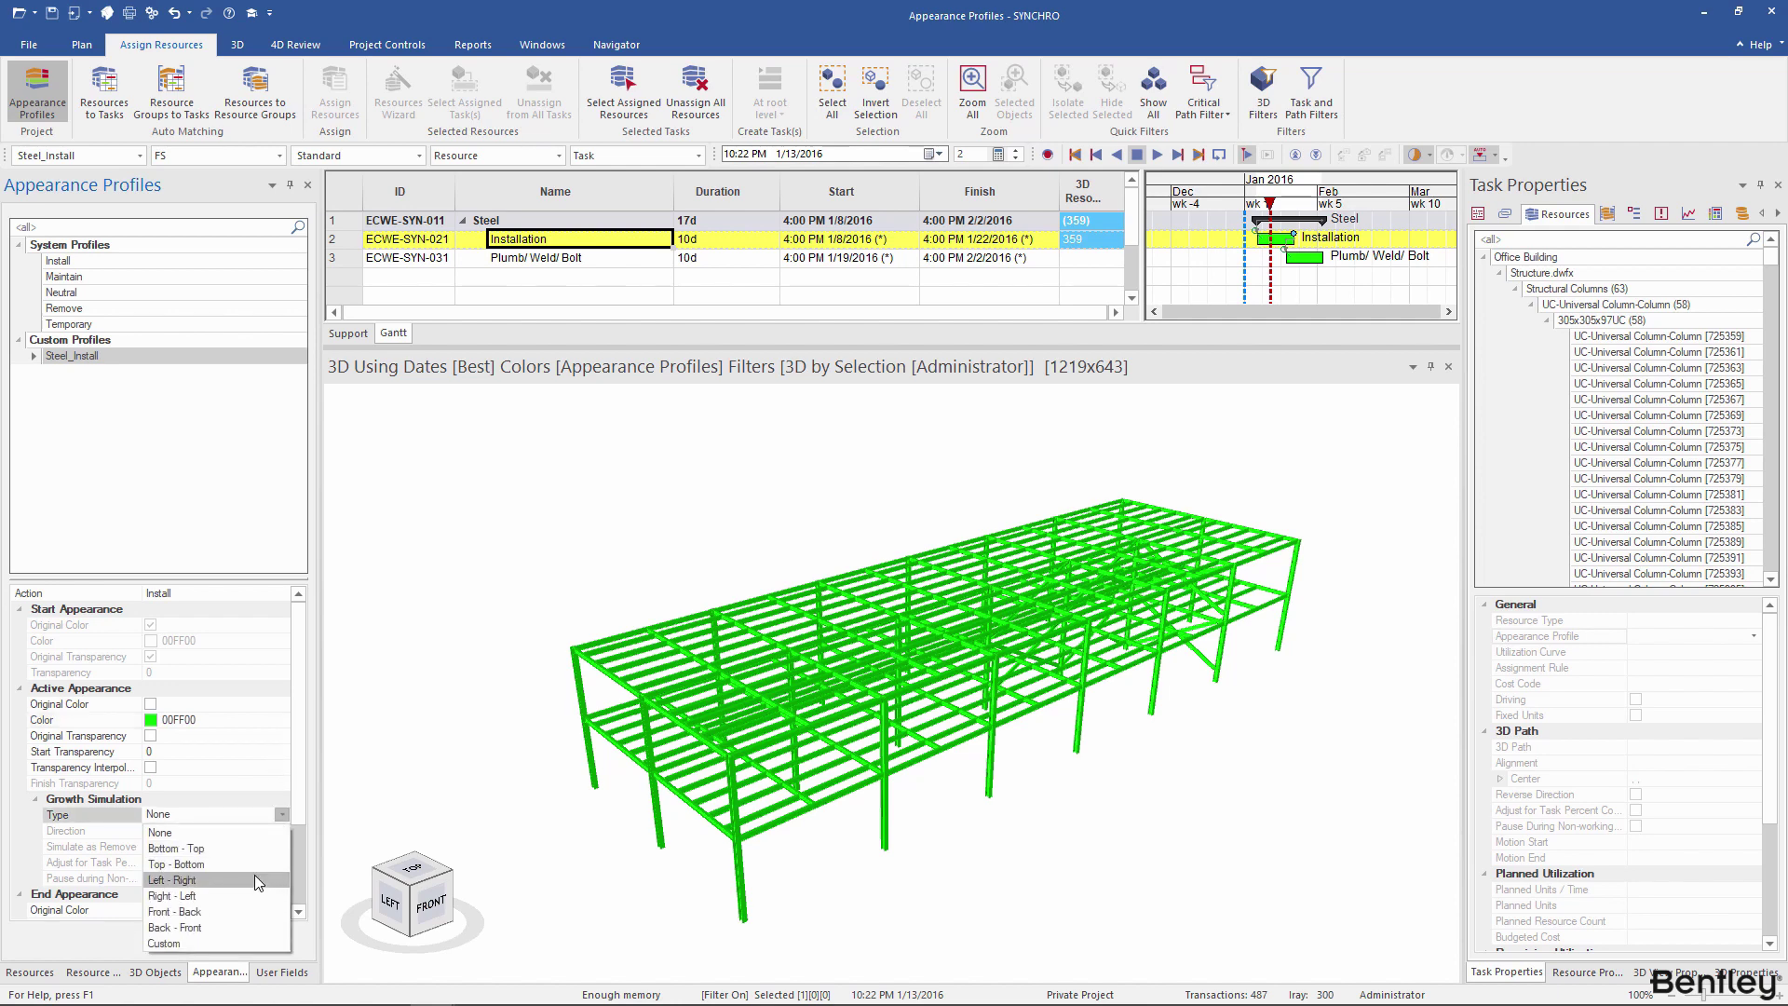
left_click(259, 880)
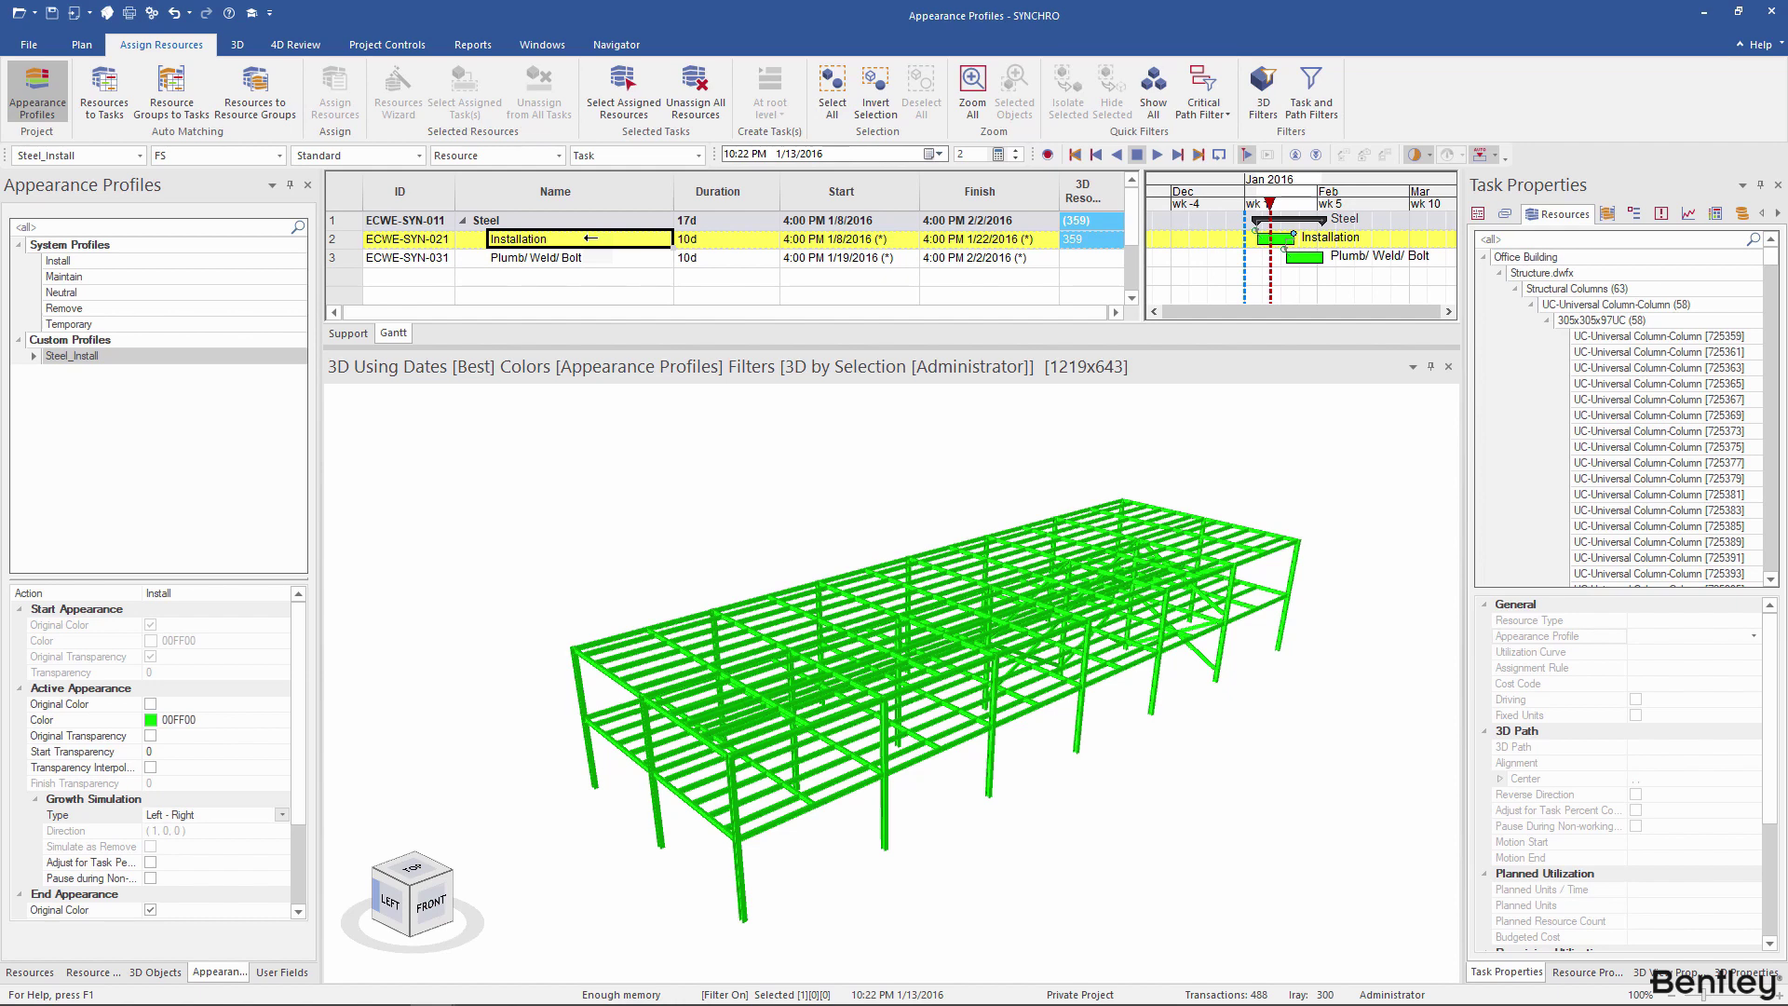
Apply the Steel_Install appearance profile to the Installation task's assigned steel
left_click(656, 118)
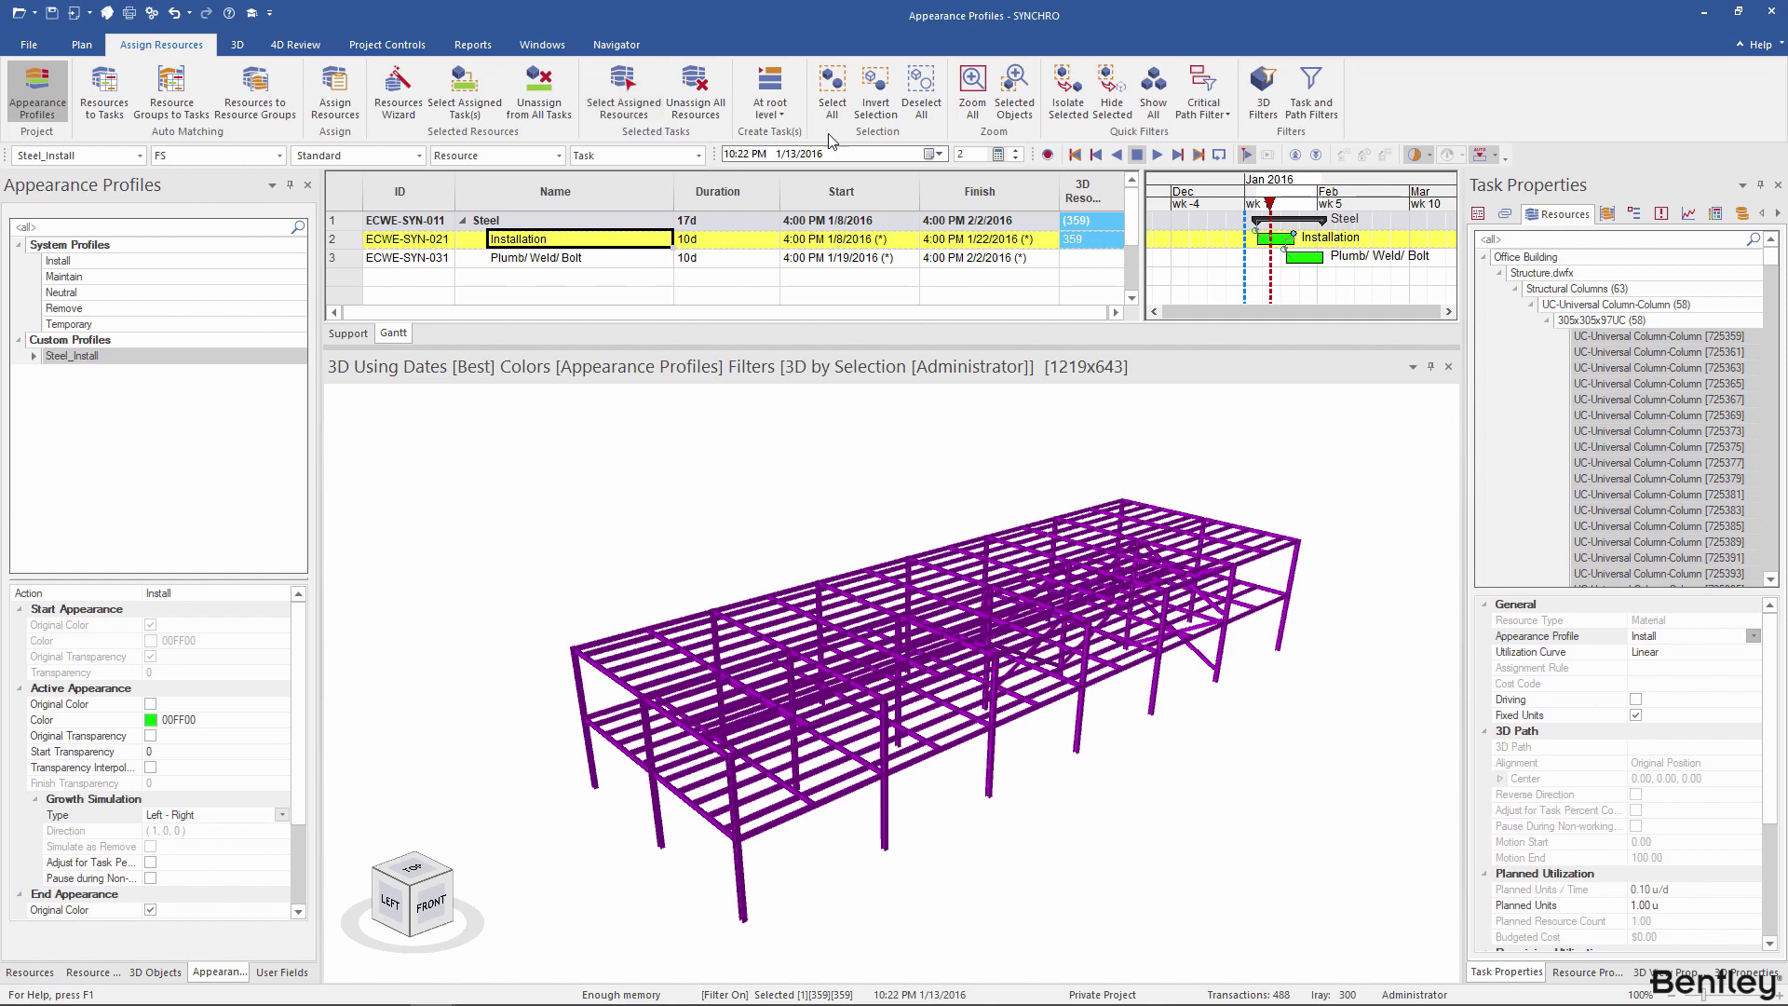
left_click(1752, 636)
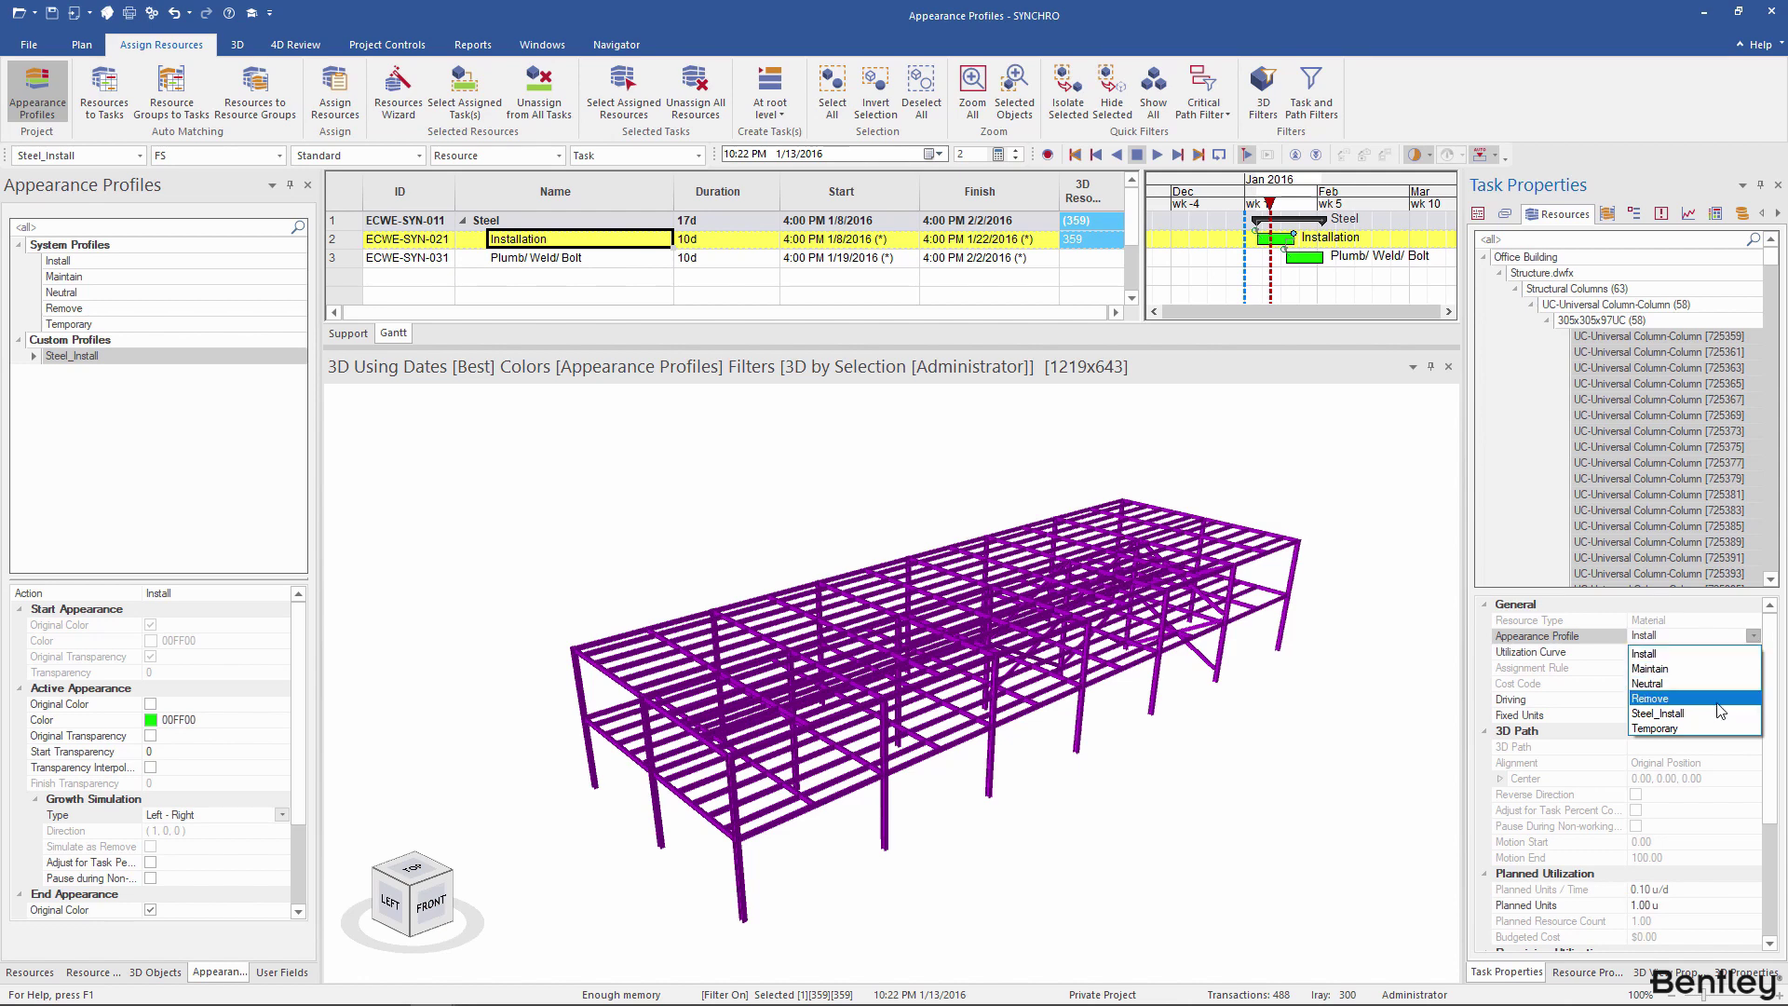
left_click(1711, 713)
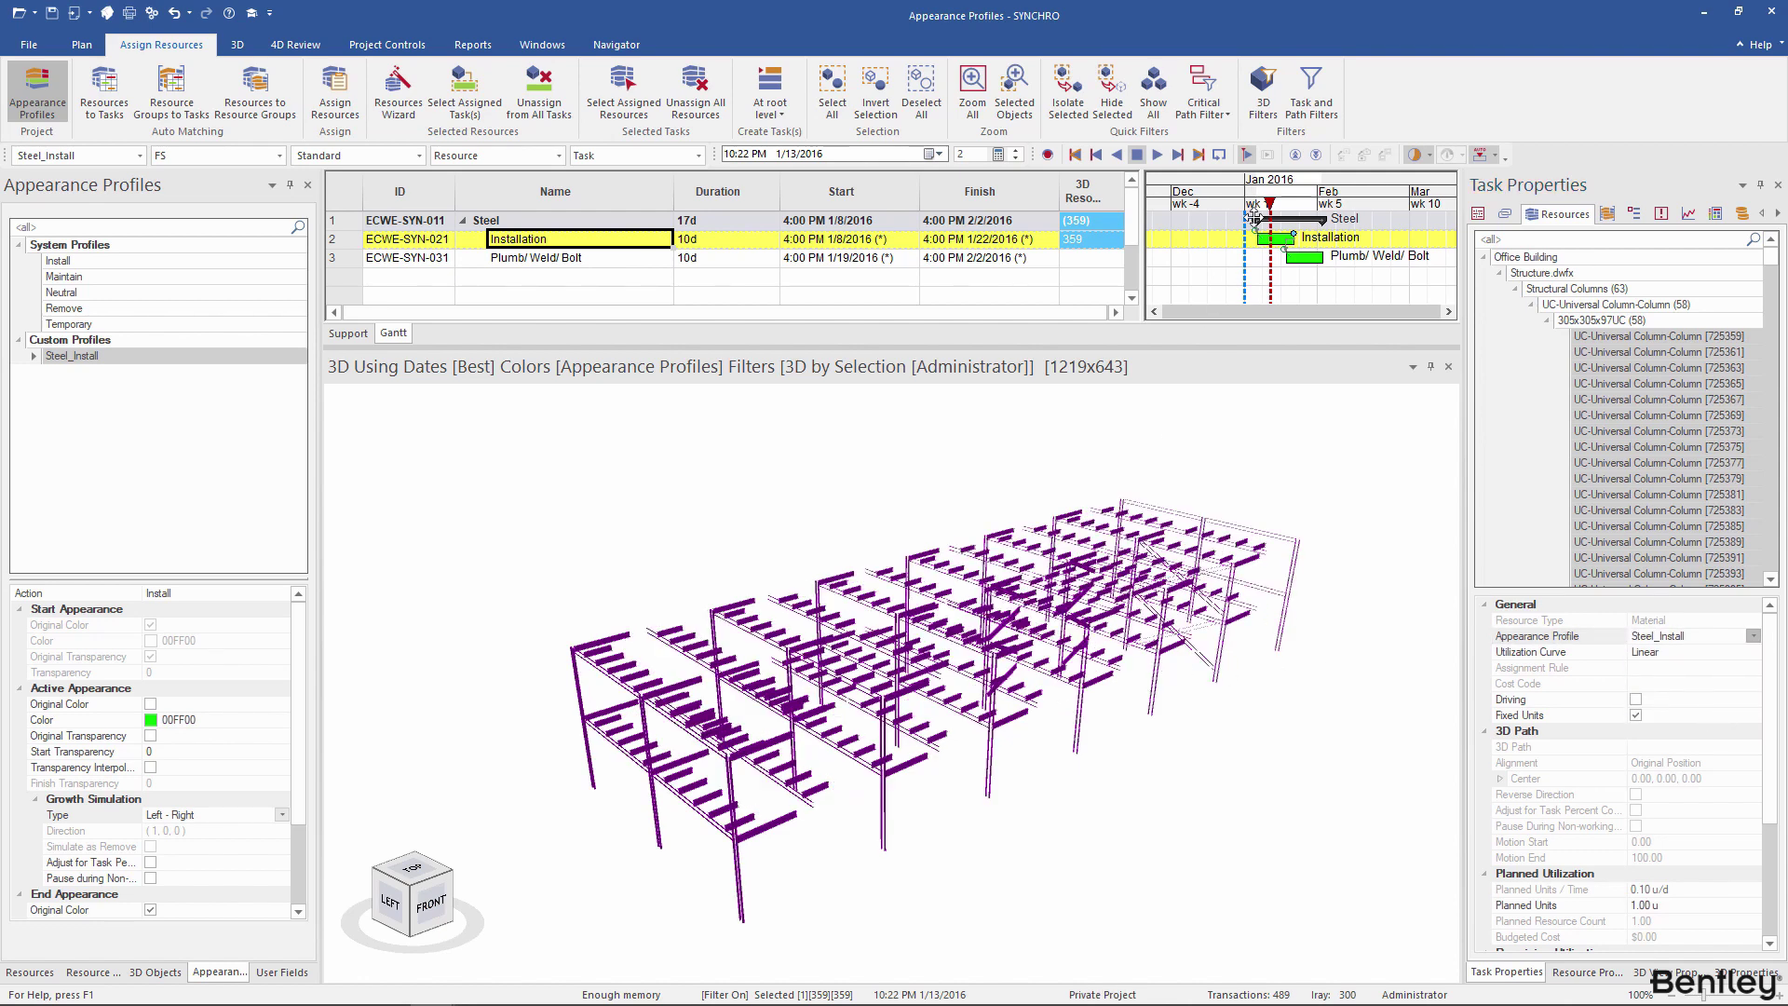
Scrub the schedule date to watch the frame grow left to right, then unassign all Installation steel
left_click_drag(1256, 198, 1275, 200)
scroll(684, 647, "up", 6)
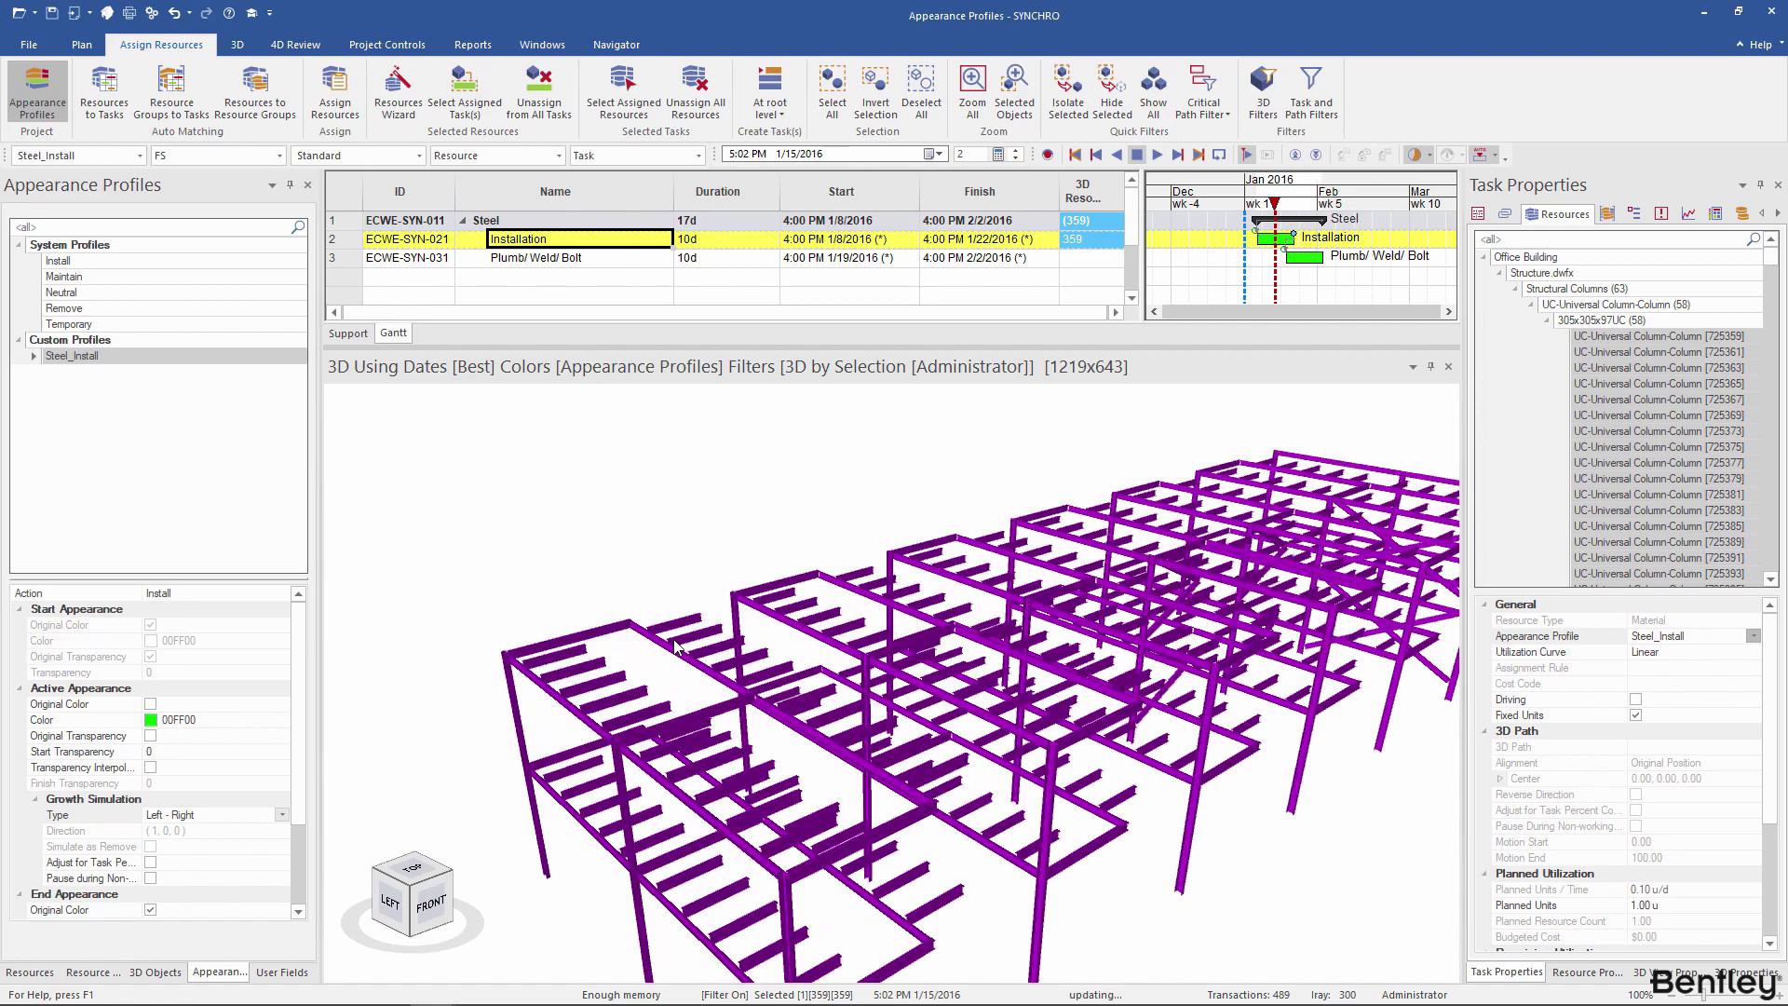
left_click_drag(1275, 200, 1273, 200)
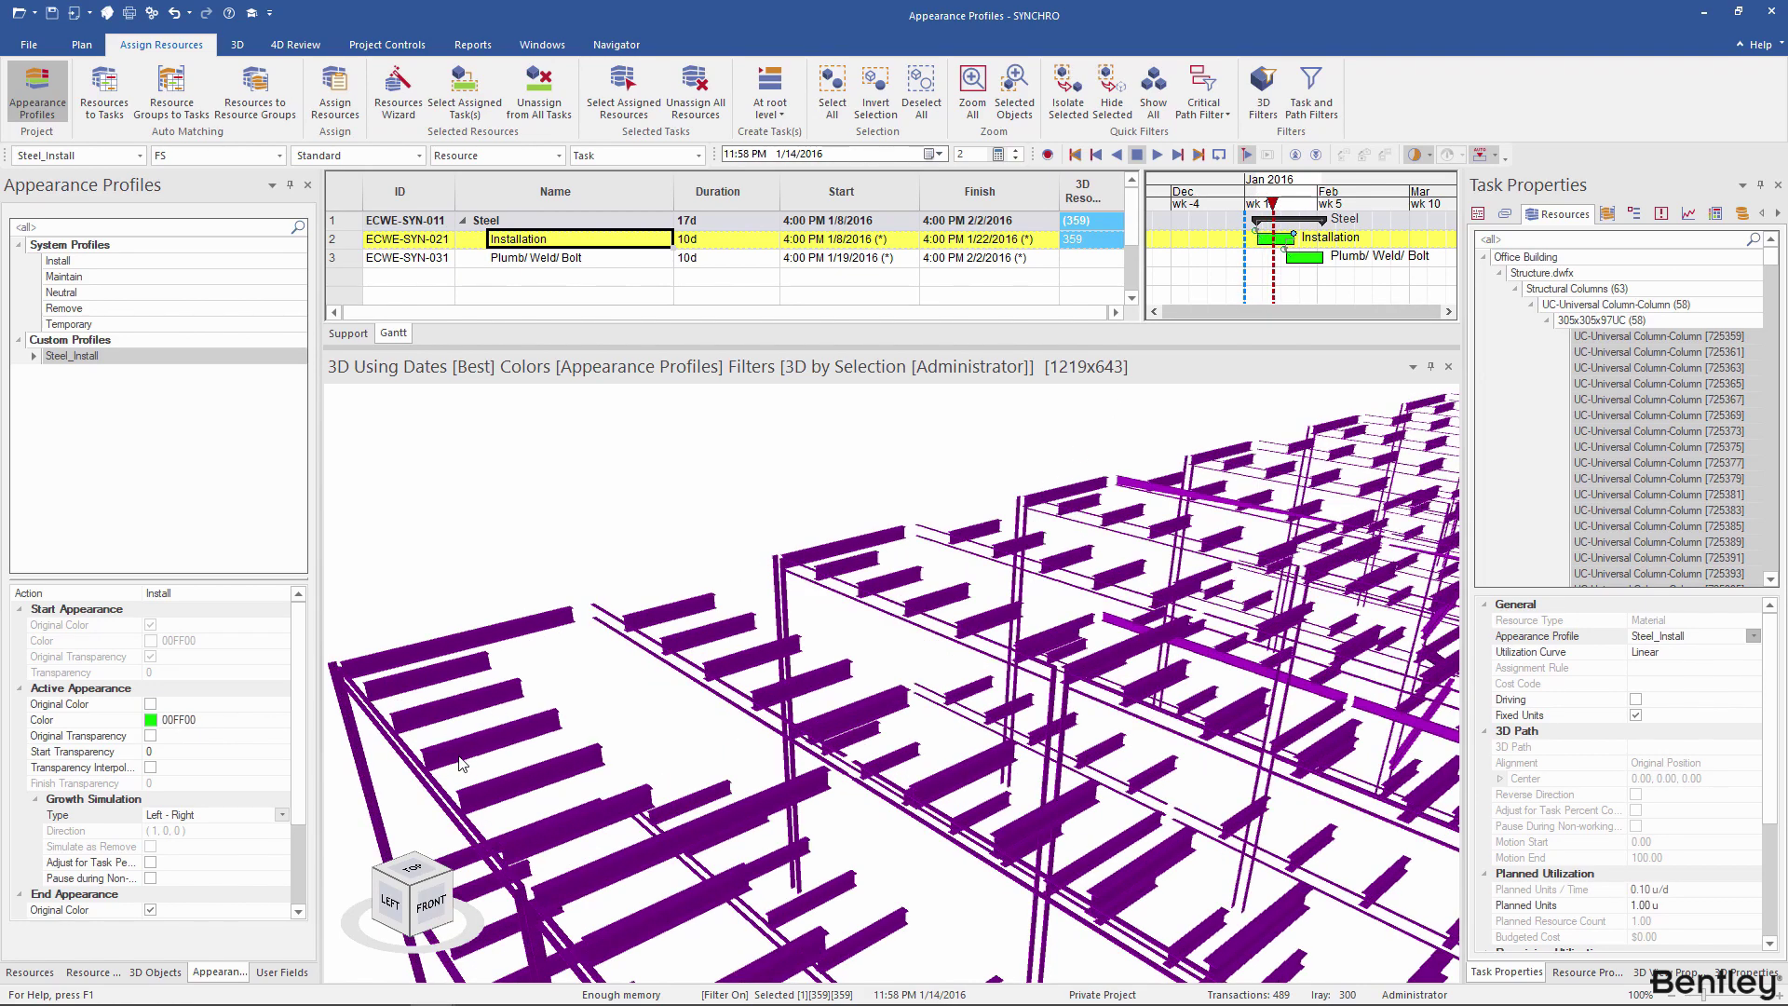
scroll(547, 736, "down", 4)
scroll(547, 735, "down", 3)
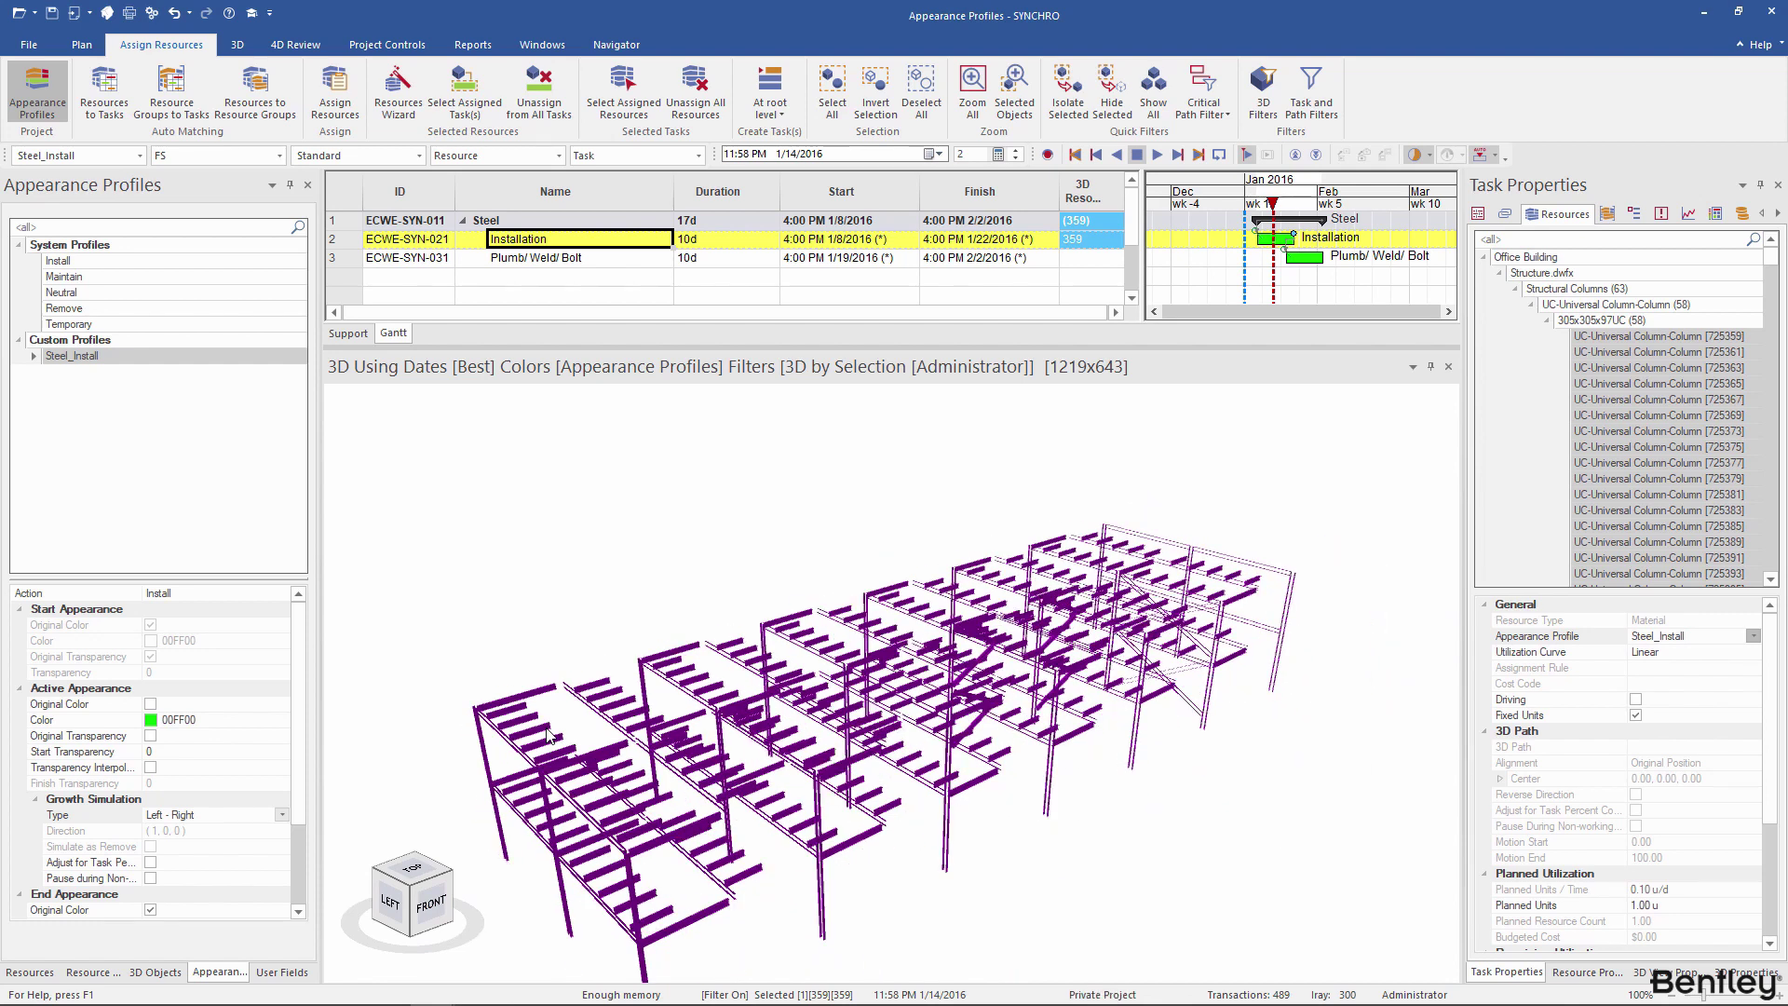
left_click(712, 118)
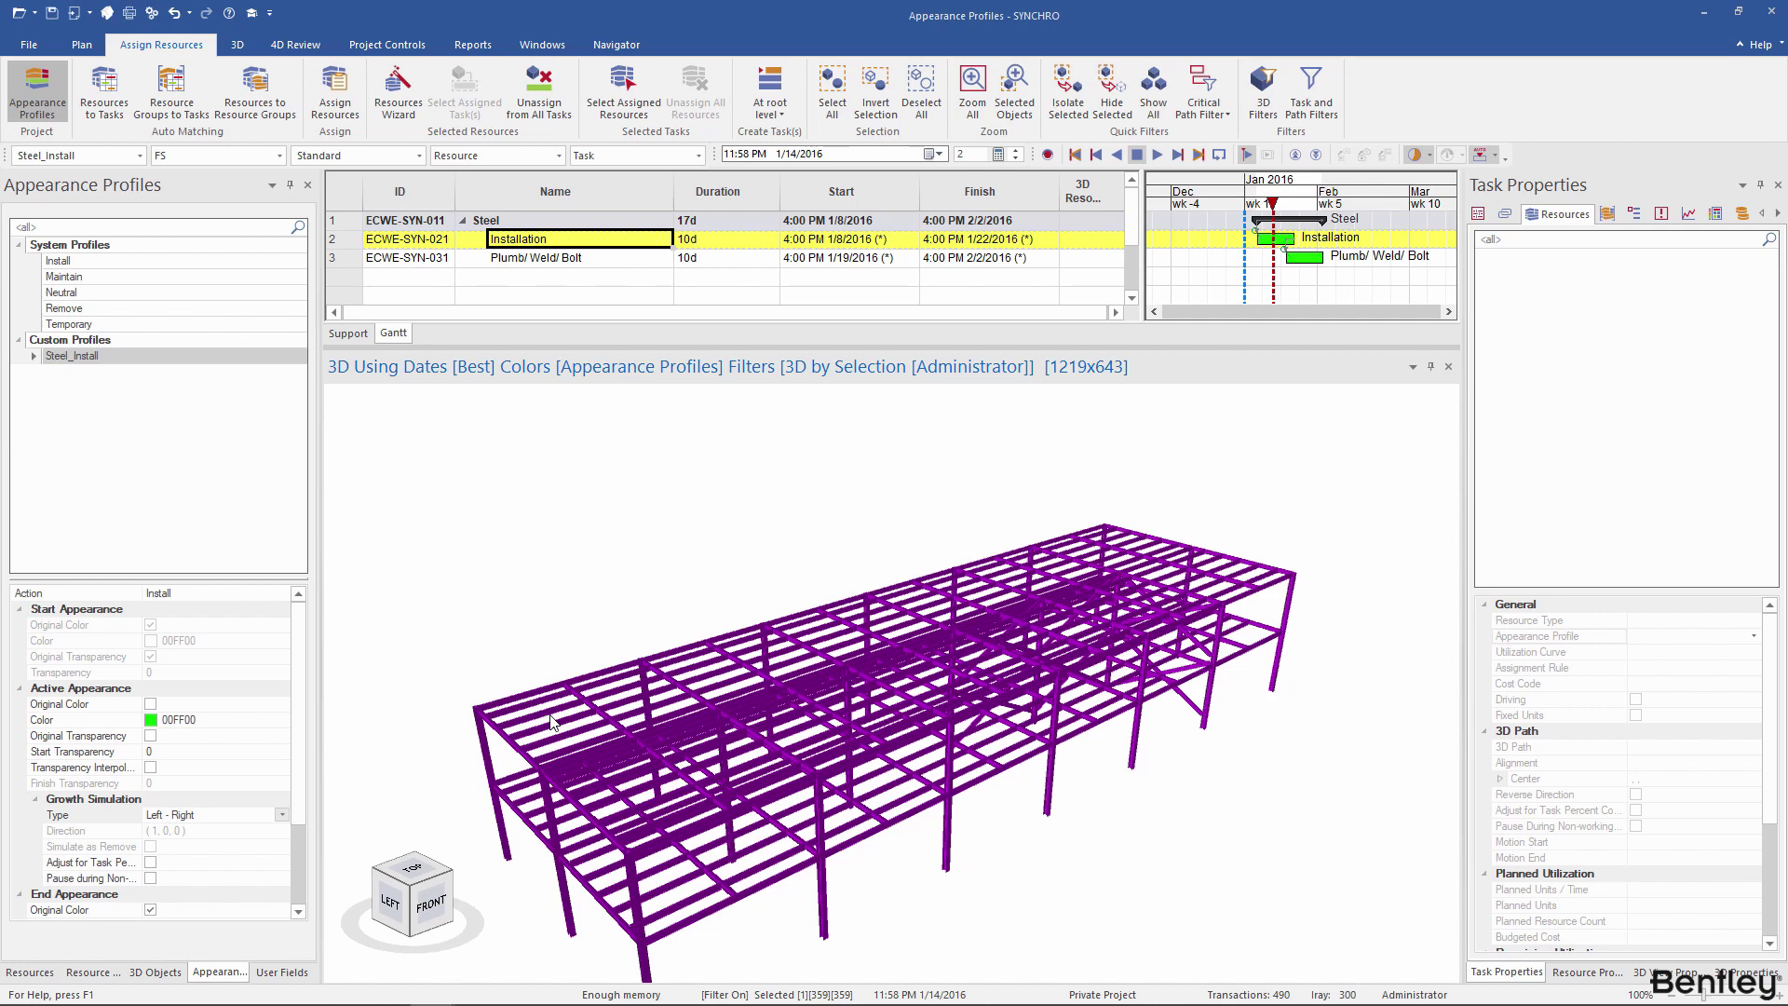
Create a resource group named 'Steel Frame' from the selected steel members
right_click(552, 722)
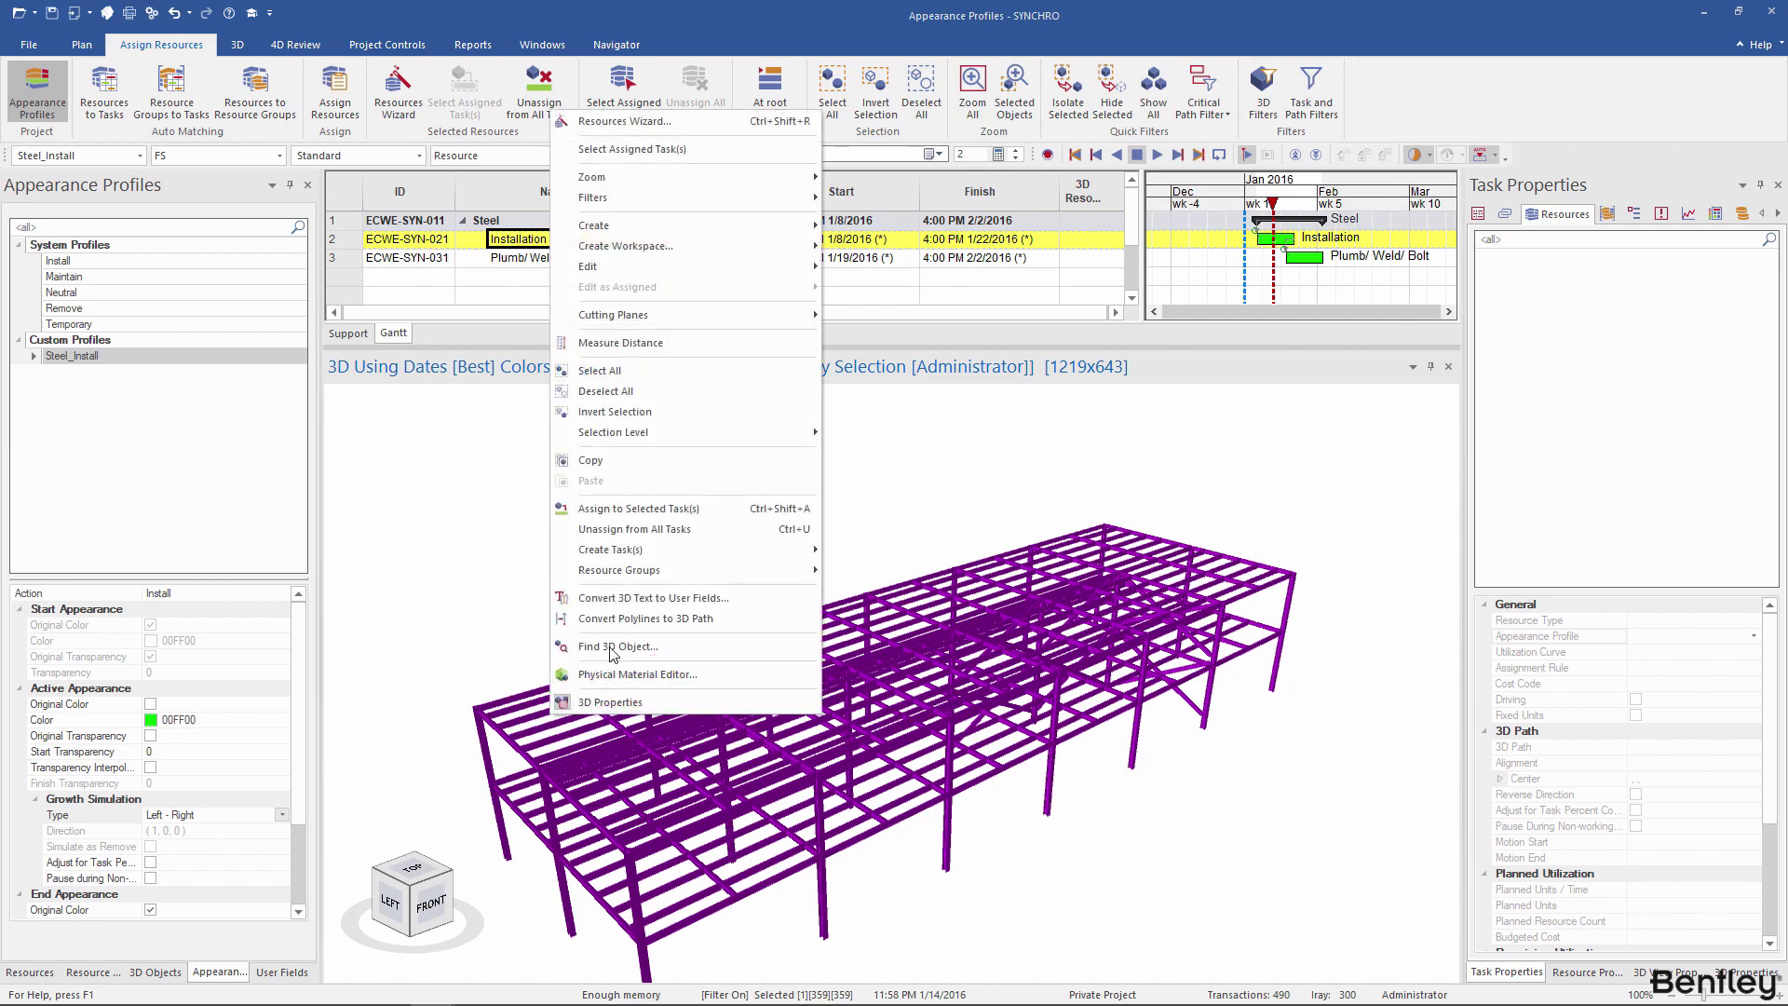
mouse_move(701, 575)
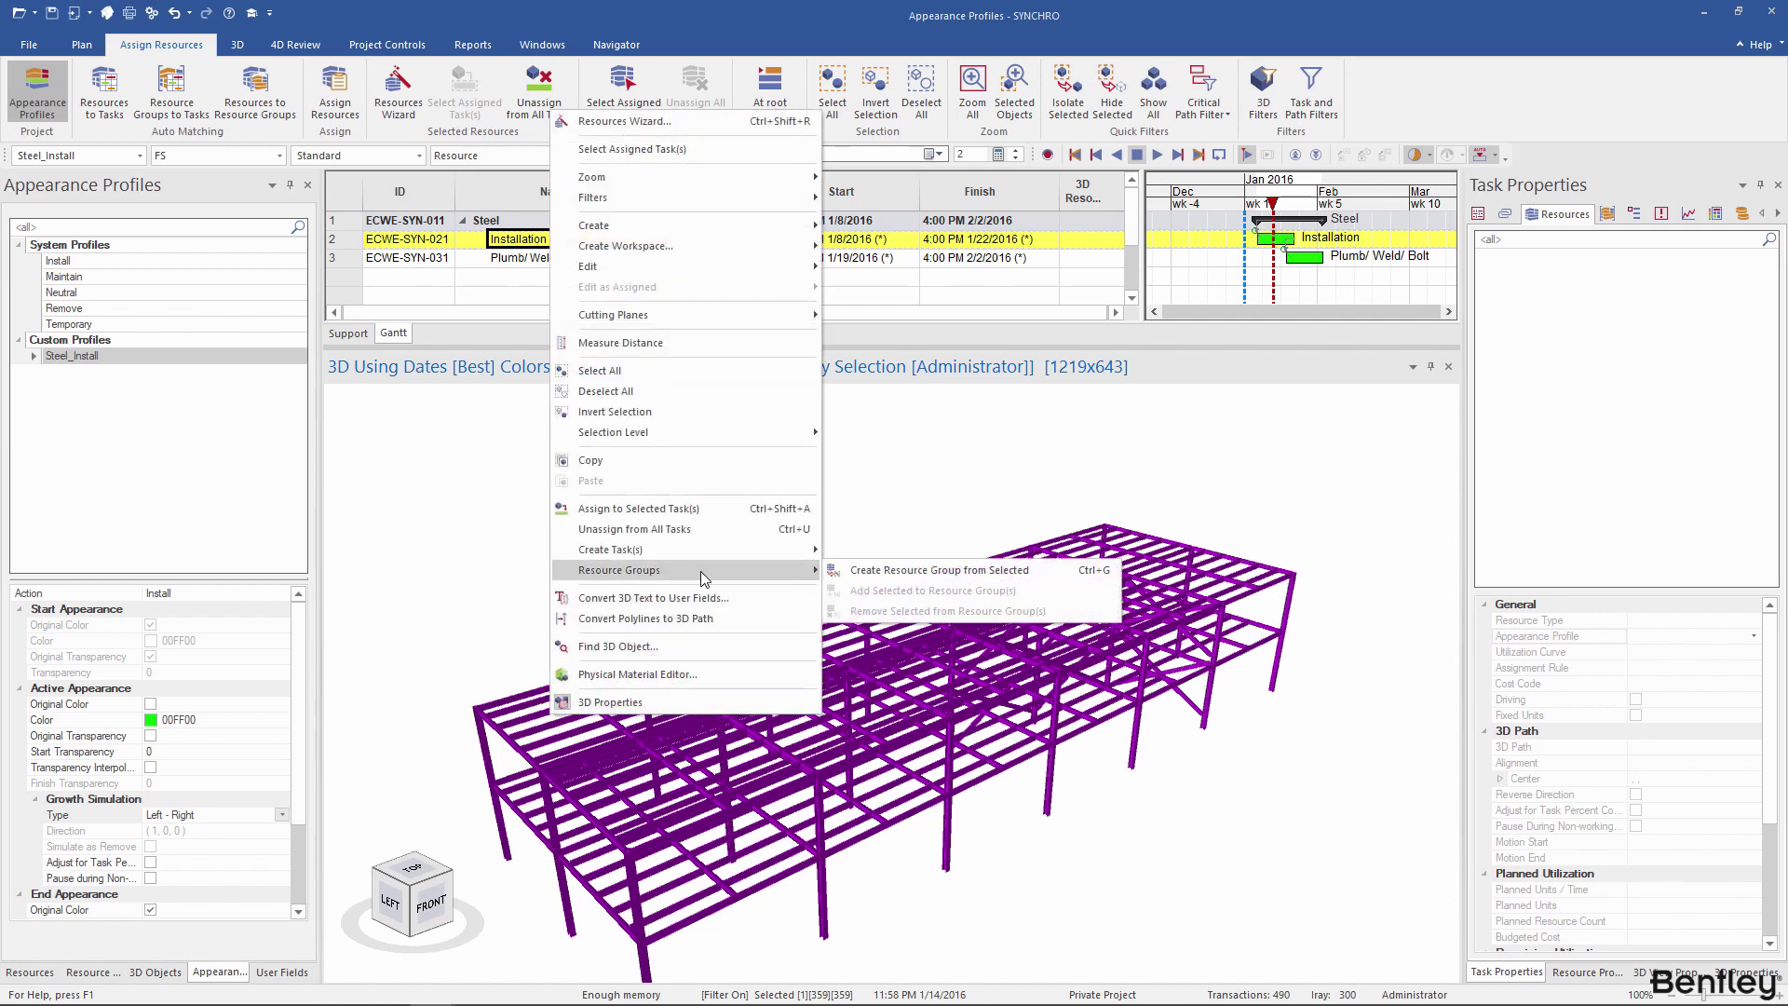
left_click(928, 570)
type("Steel Frame")
left_click(769, 549)
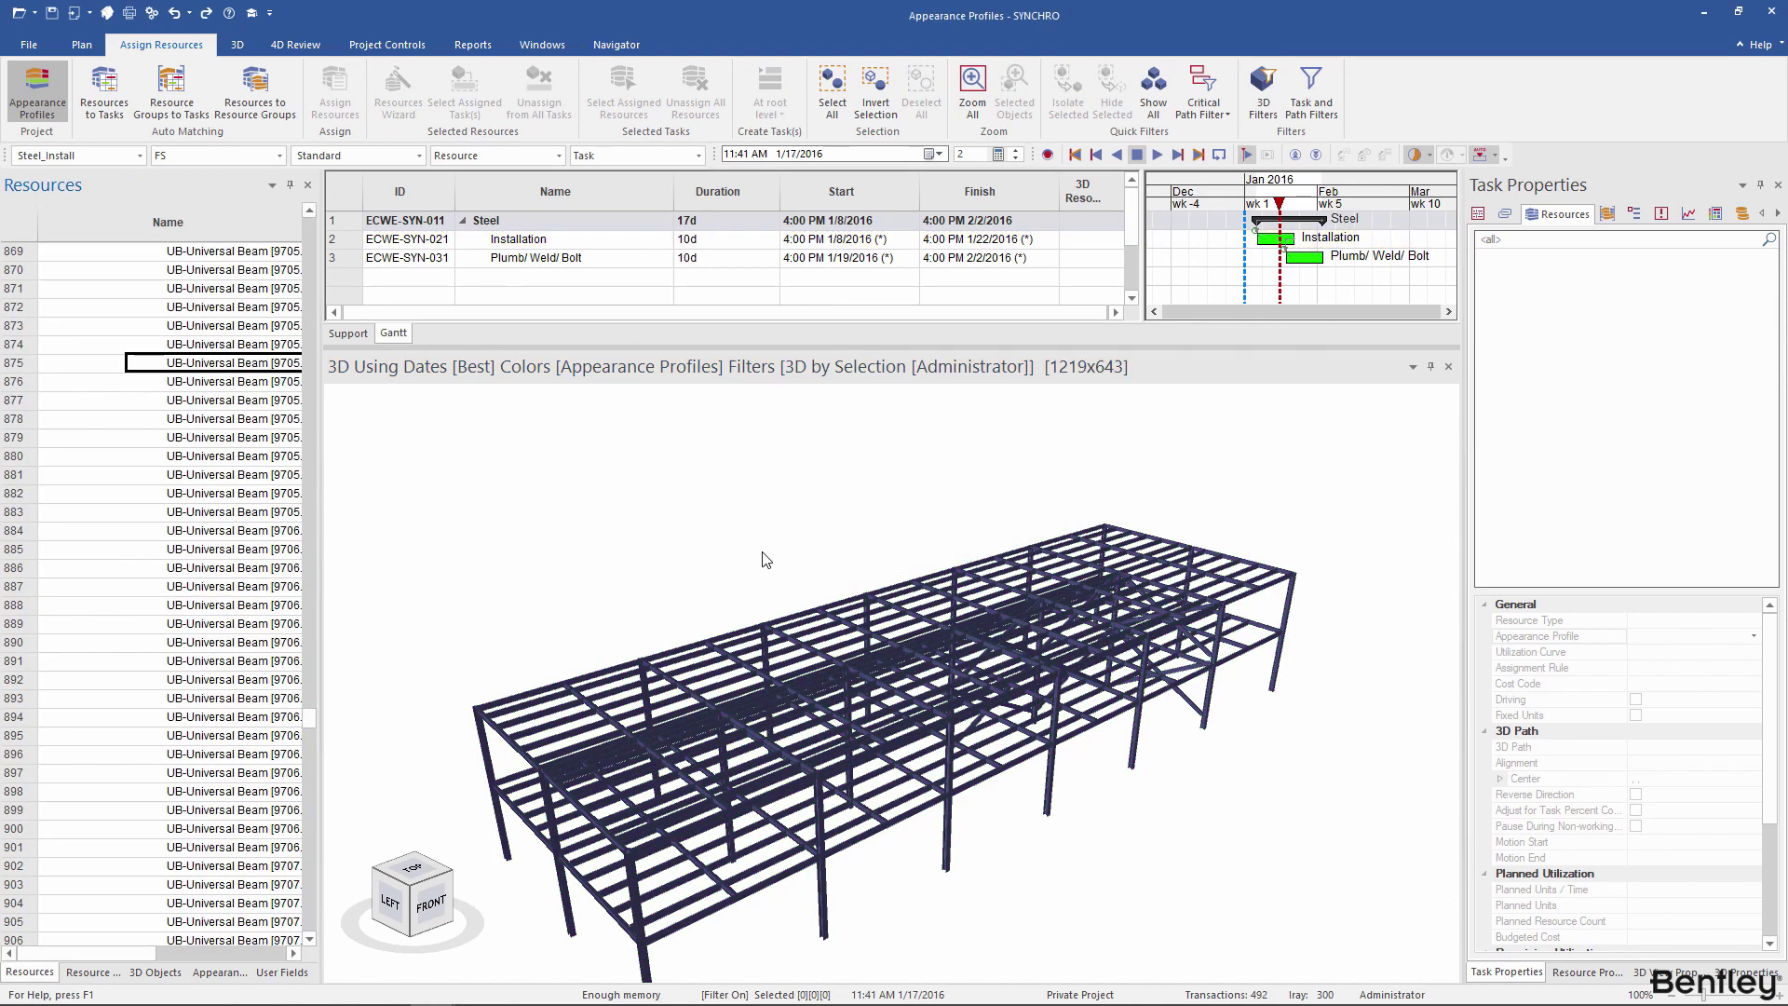
Assign the Steel Framing group to Installation and preview it from early January into the installation
left_click(88, 971)
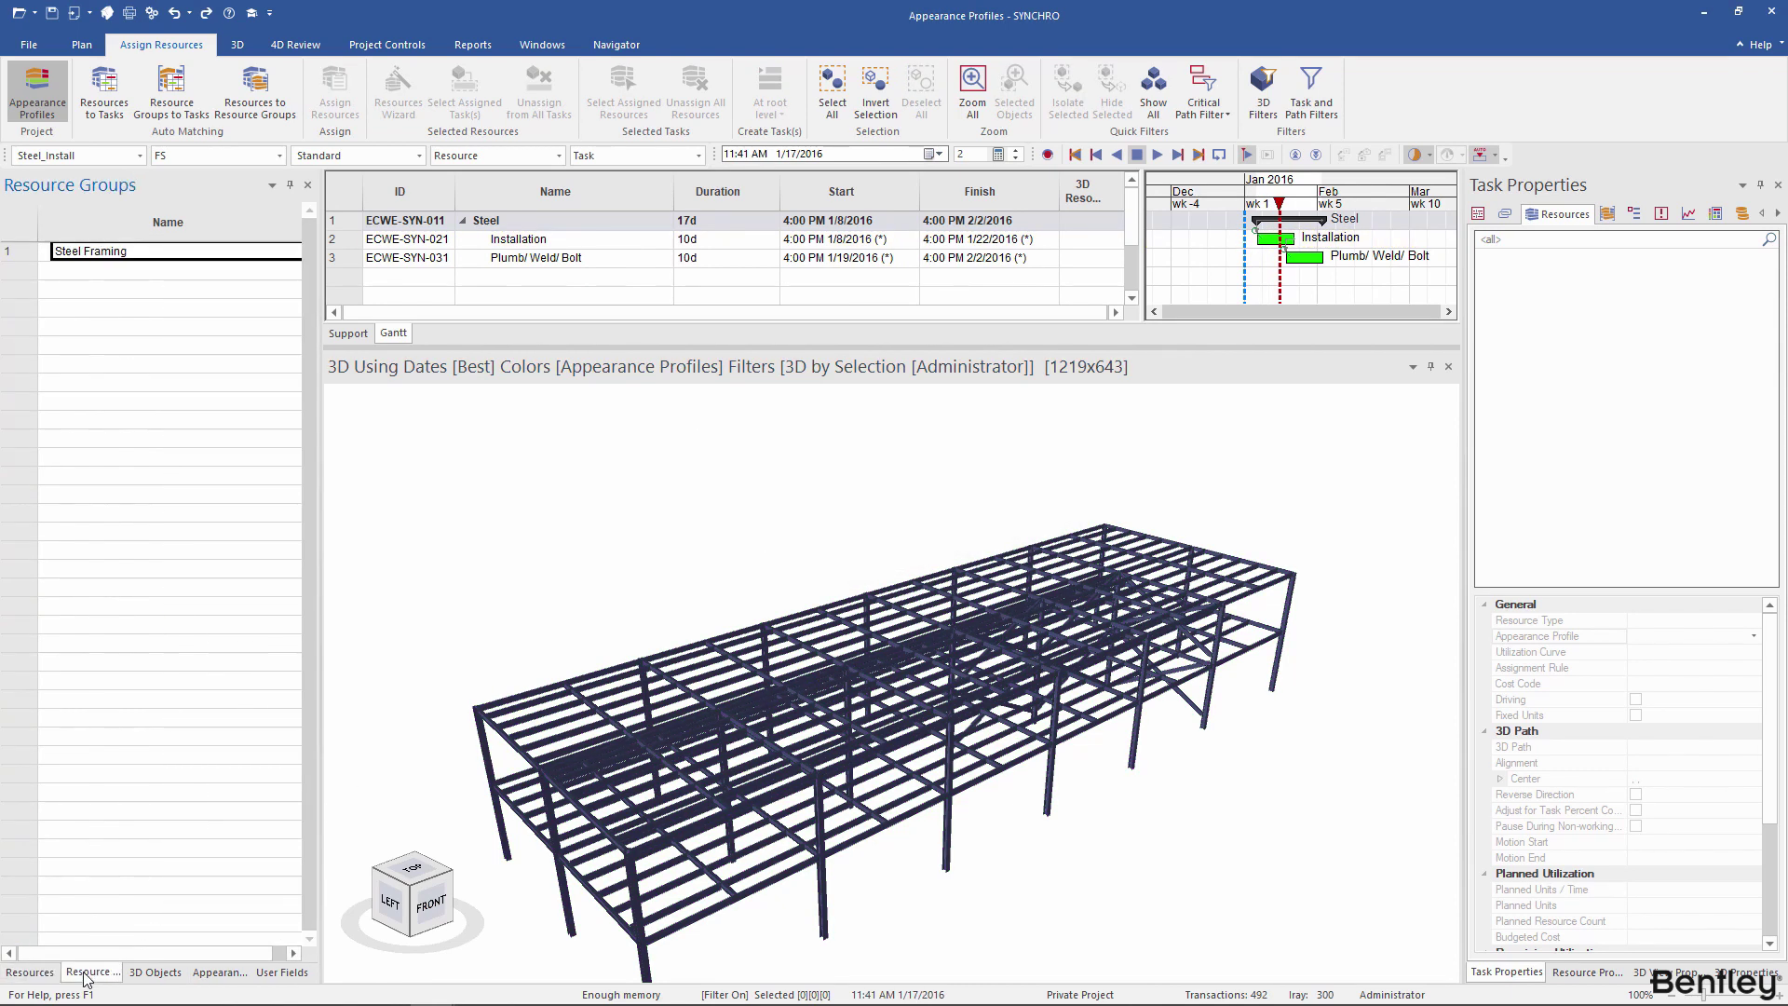
left_click_drag(105, 255, 511, 242)
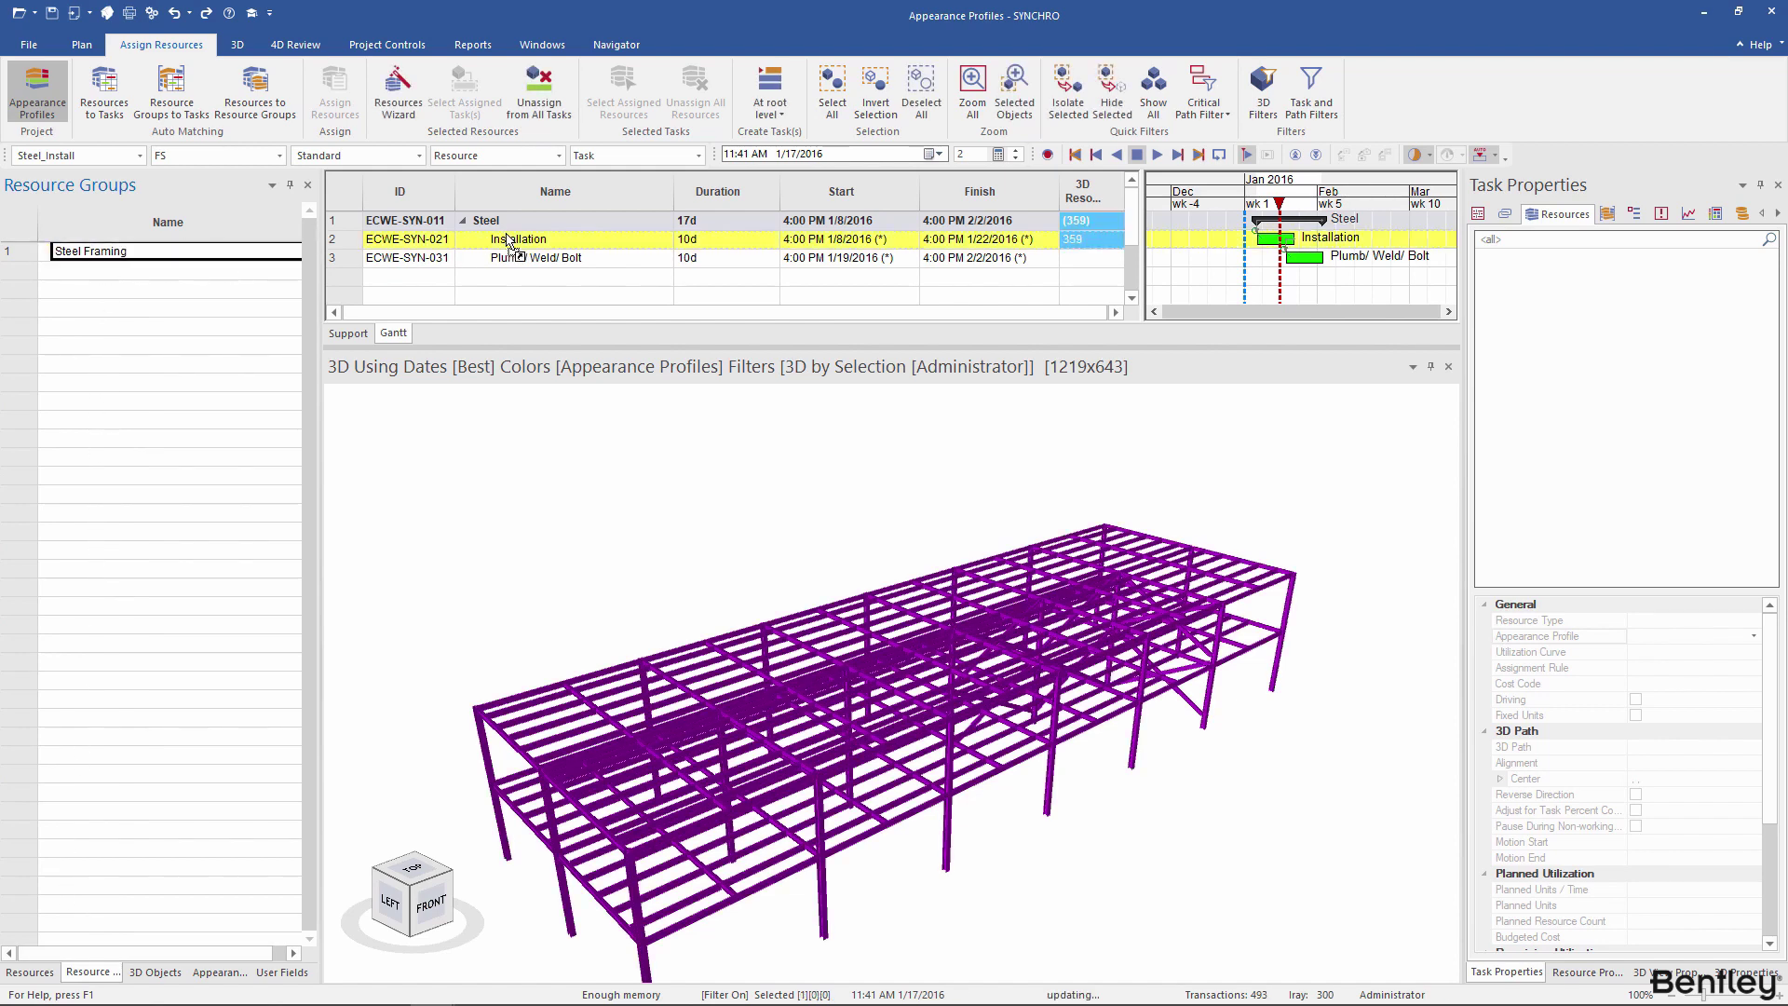
left_click(1259, 199)
left_click_drag(1264, 200, 1278, 202)
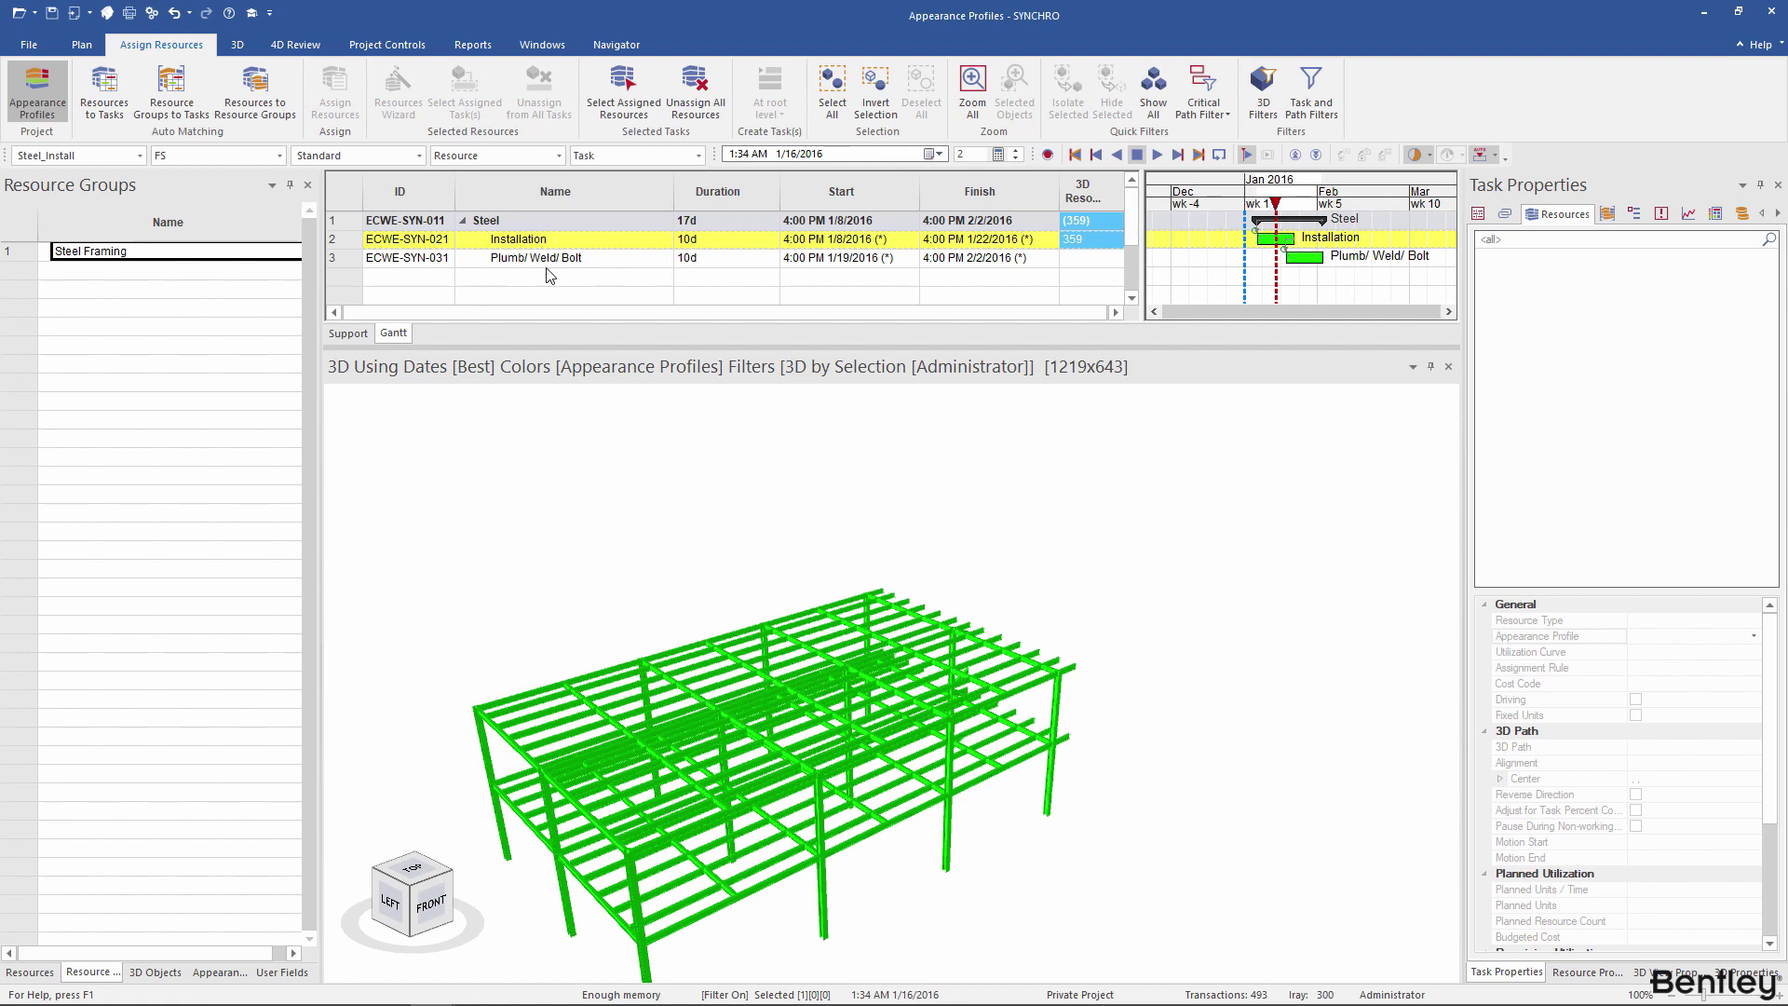
left_click(512, 261)
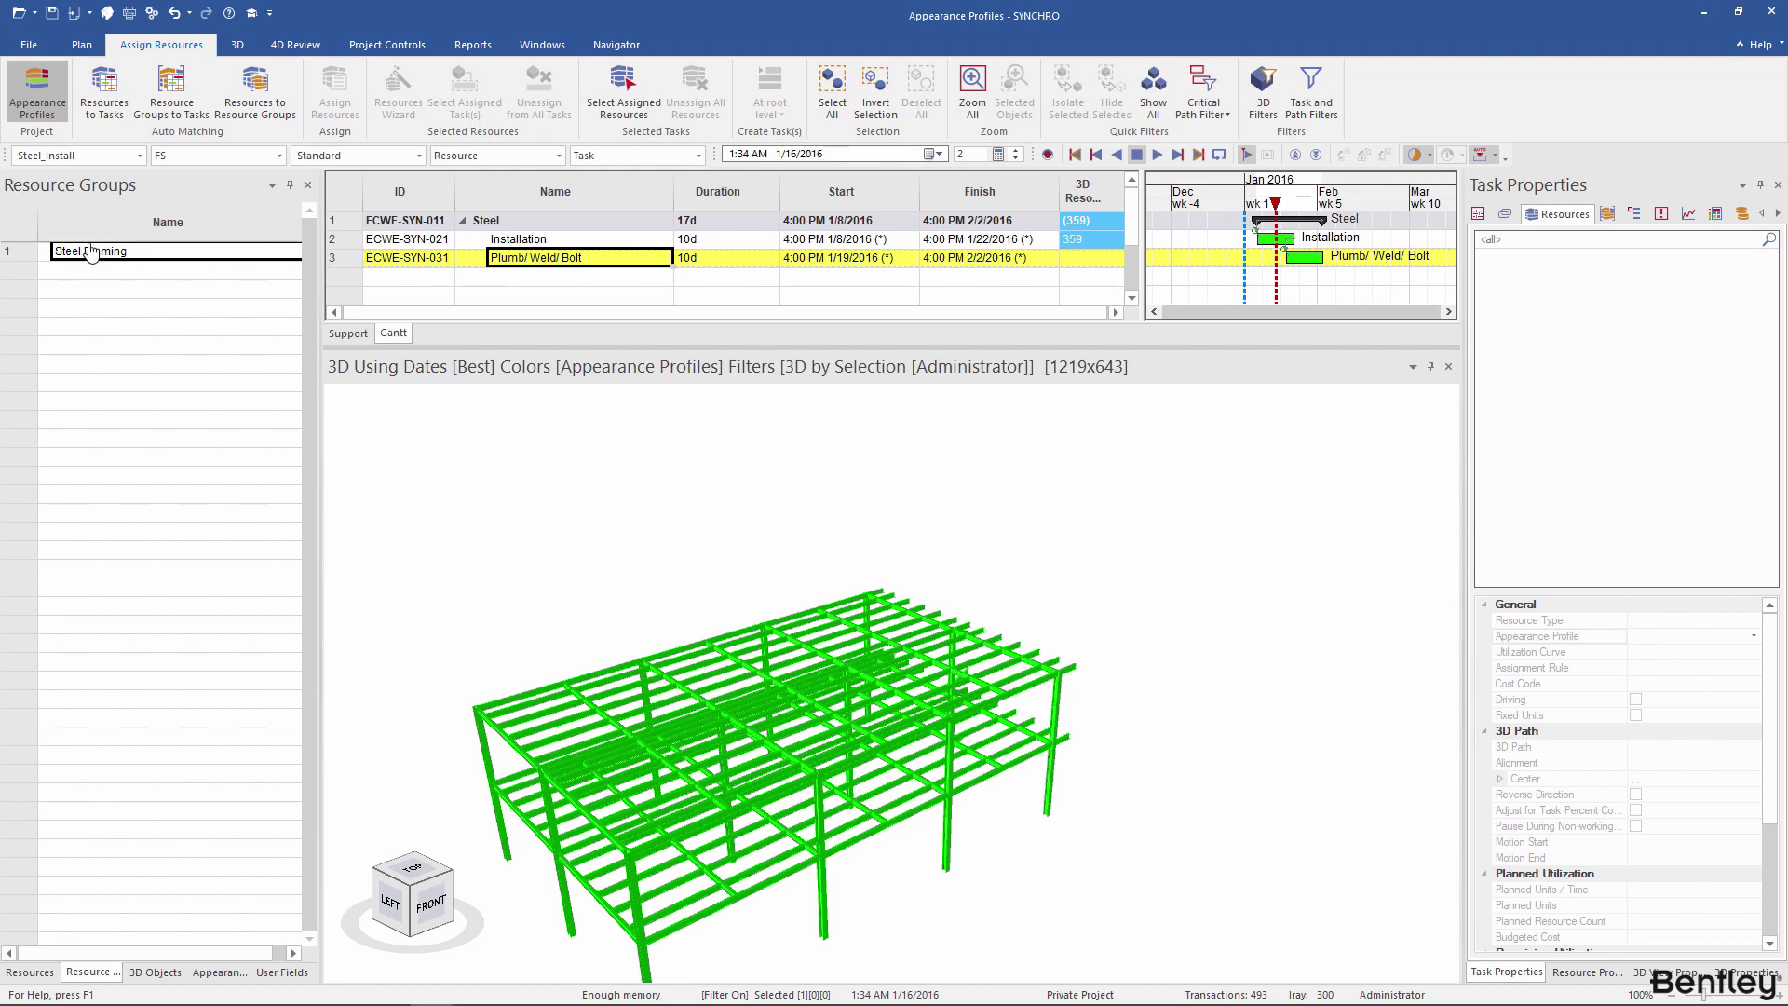
Assign Steel Framing to Plumb/ Weld/ Bolt, giving Steel 718 resources, and open Help Contents
left_click_drag(62, 256, 545, 265)
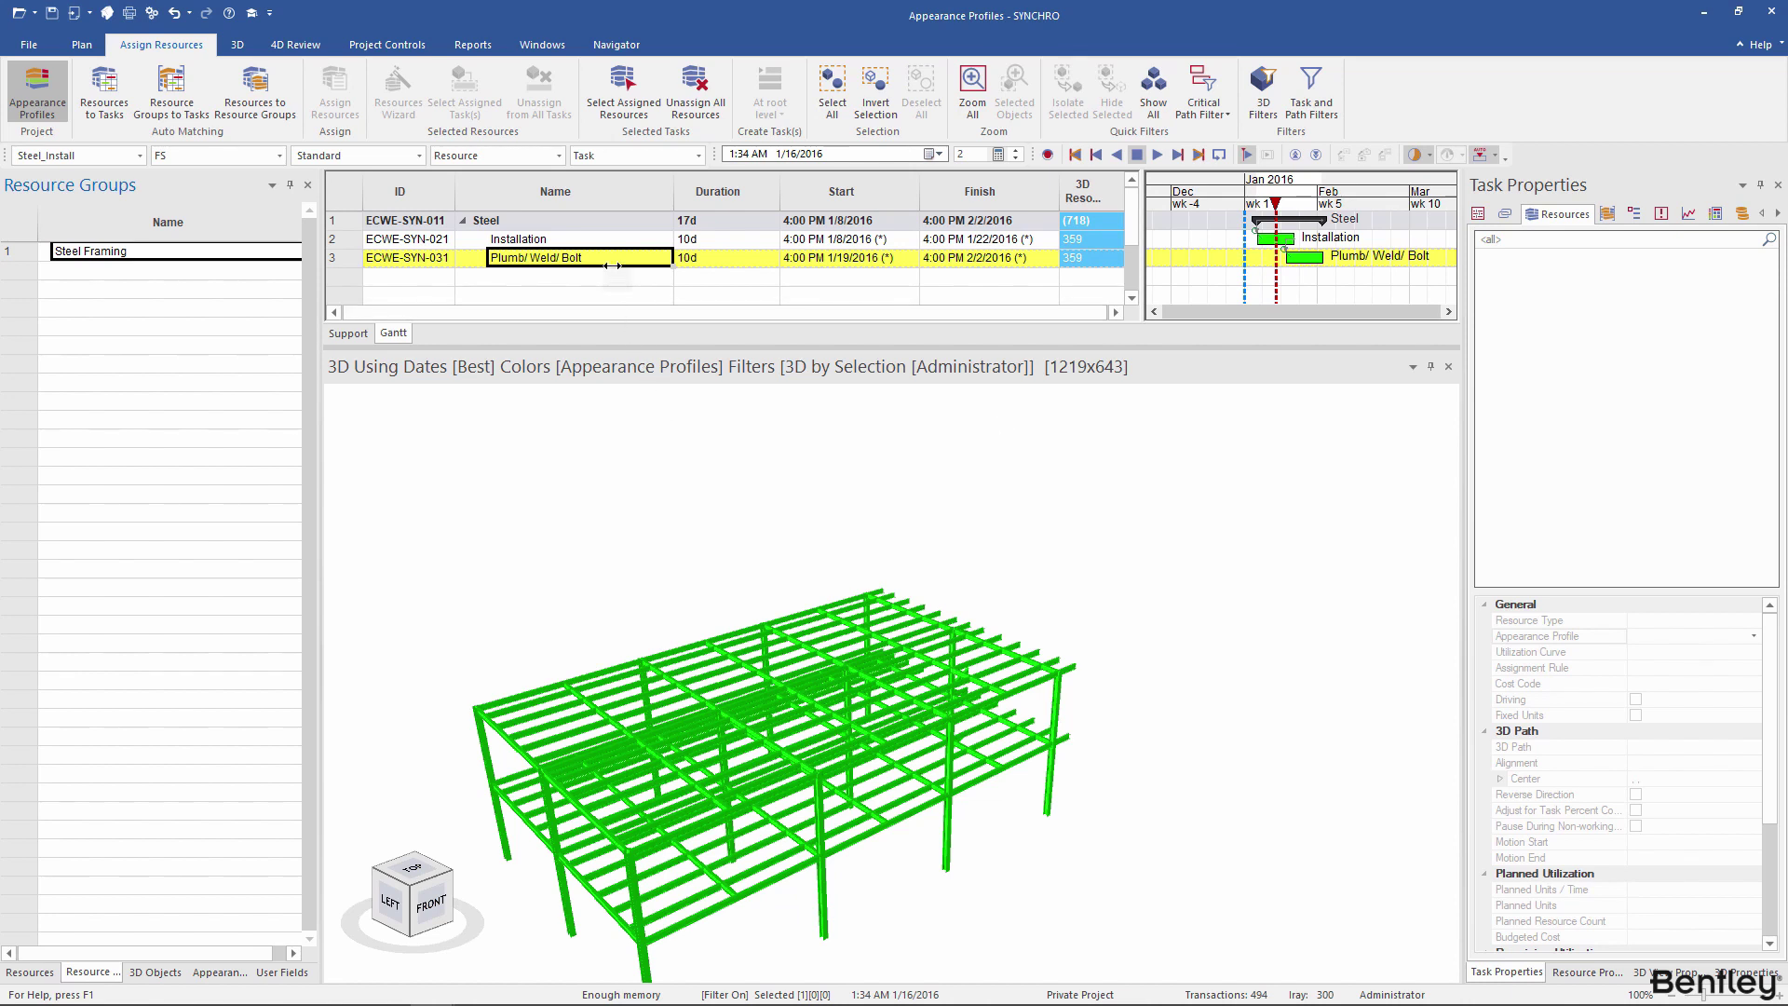
left_click(1752, 46)
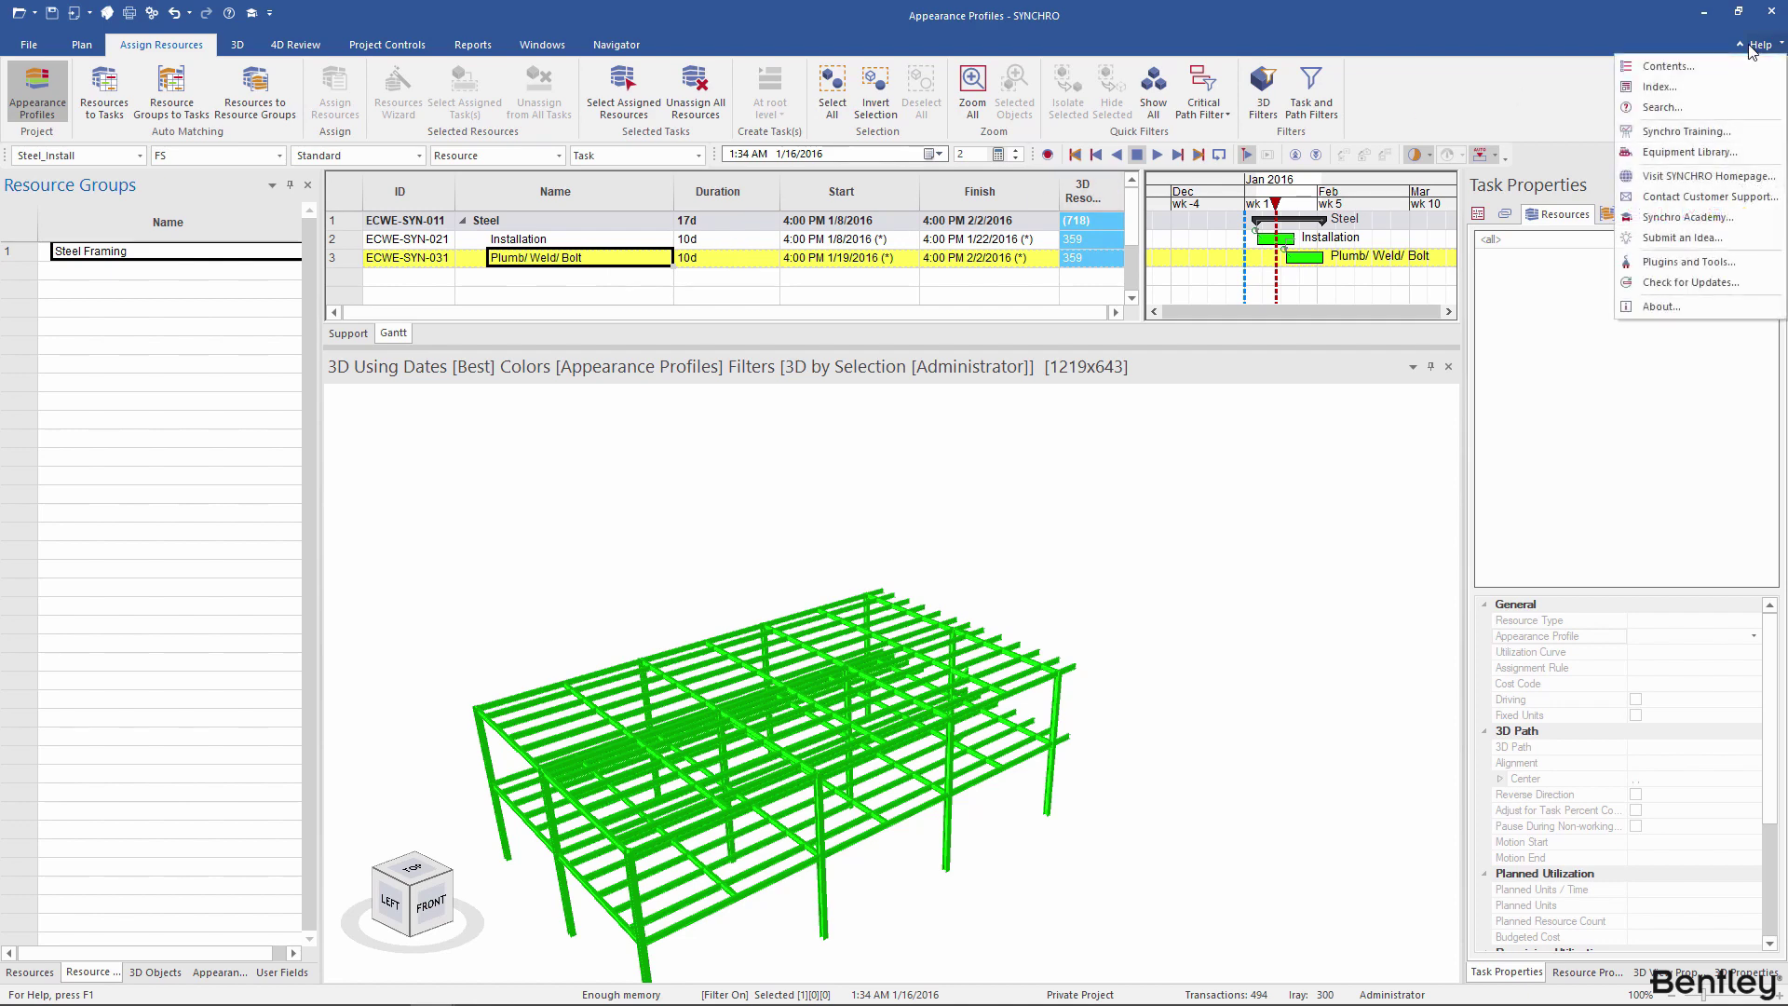
left_click(1745, 68)
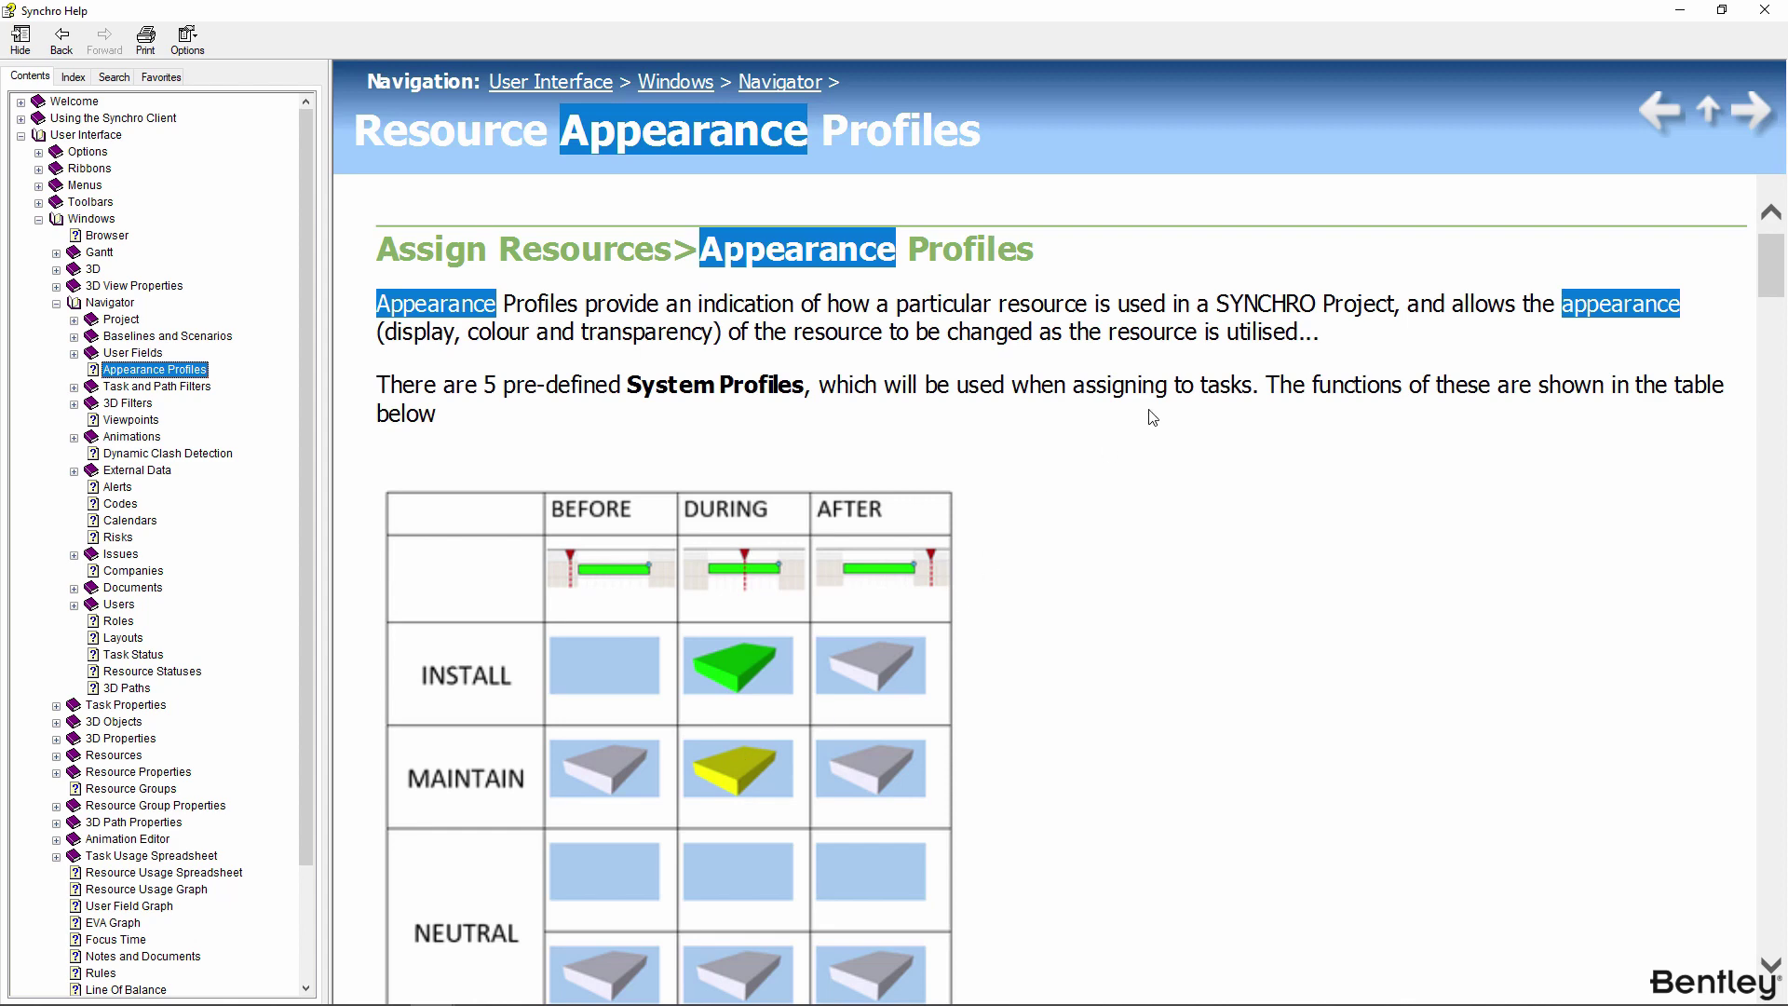
Minimize the help window after reading the Resource Appearance Profiles topic
left_click(1680, 10)
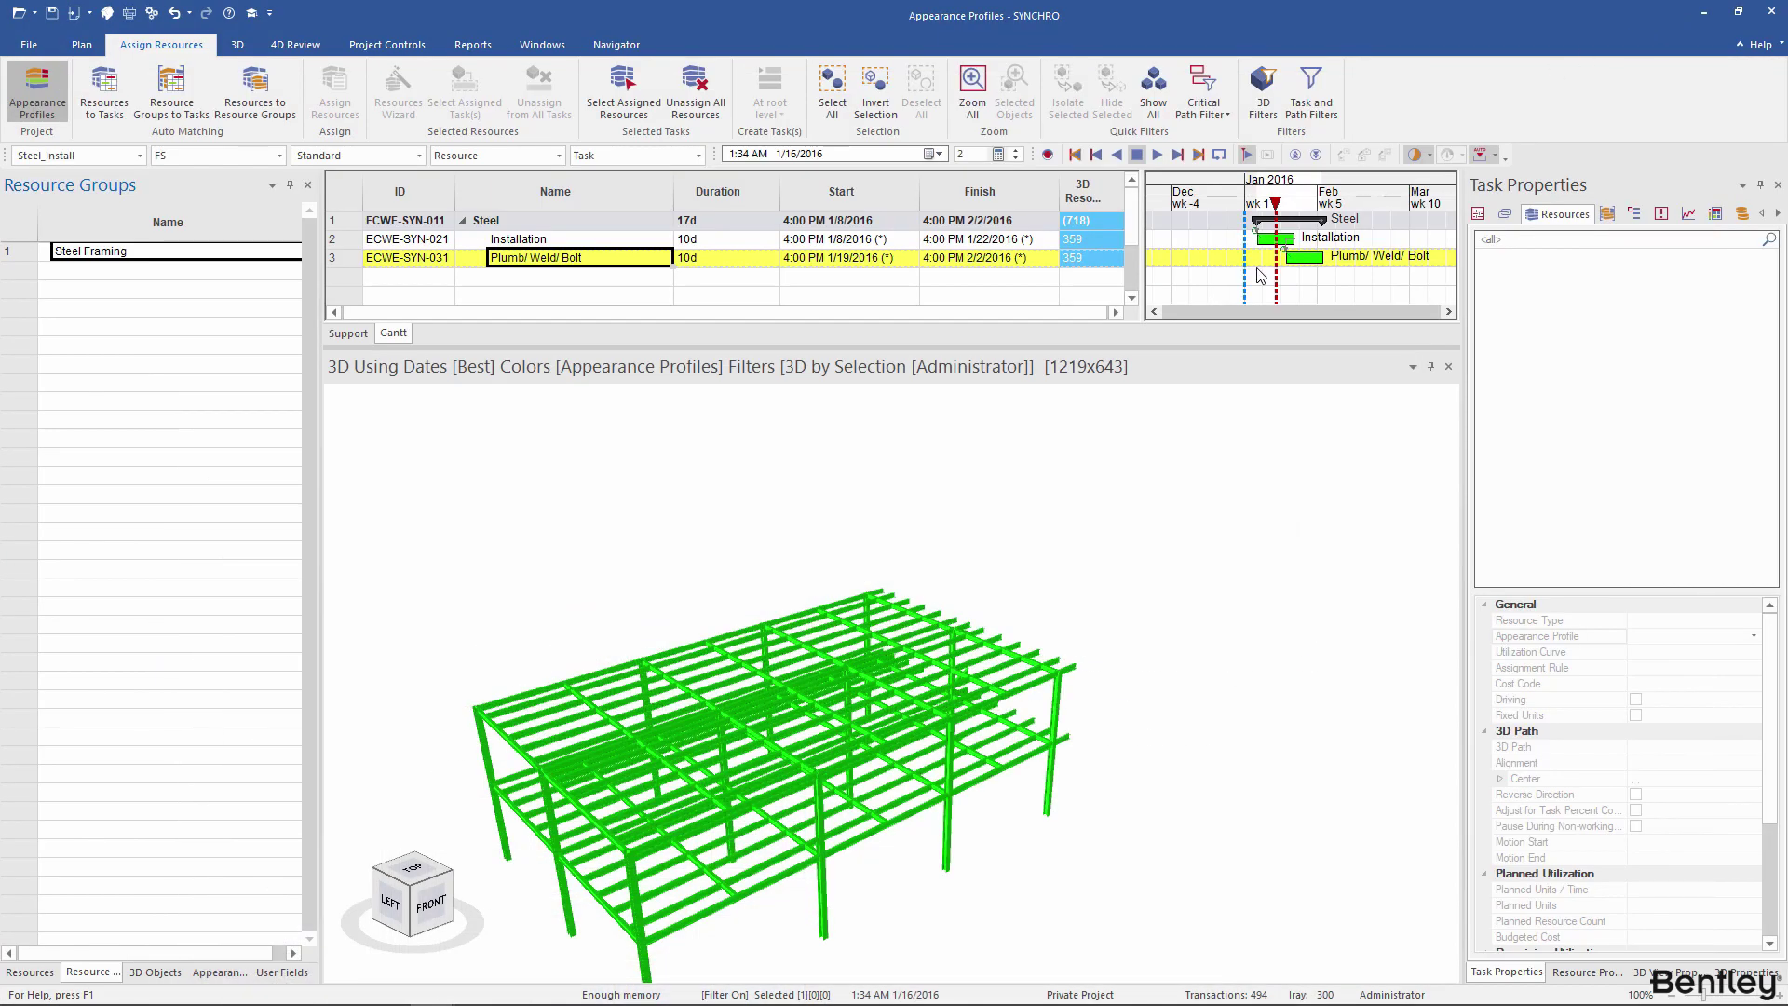
Add a new custom appearance profile named Steel_Maintain
left_click(220, 972)
right_click(74, 376)
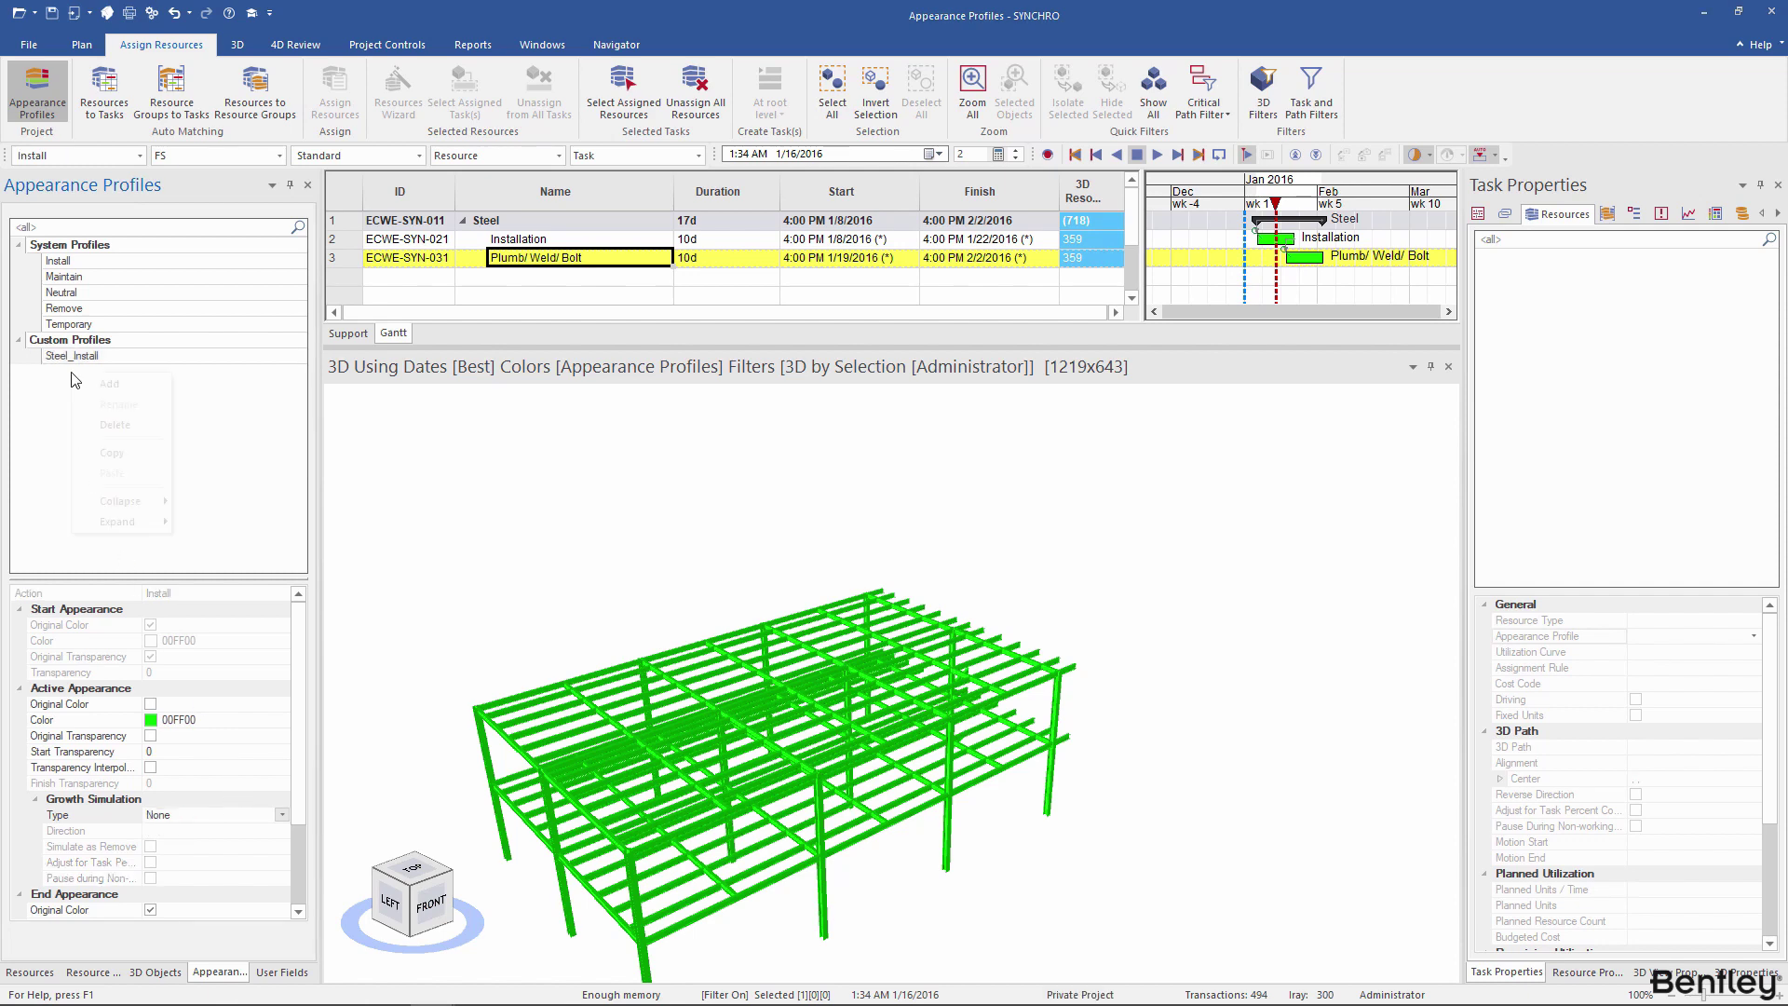
left_click(90, 384)
type("Steel_Maintain")
key("Return")
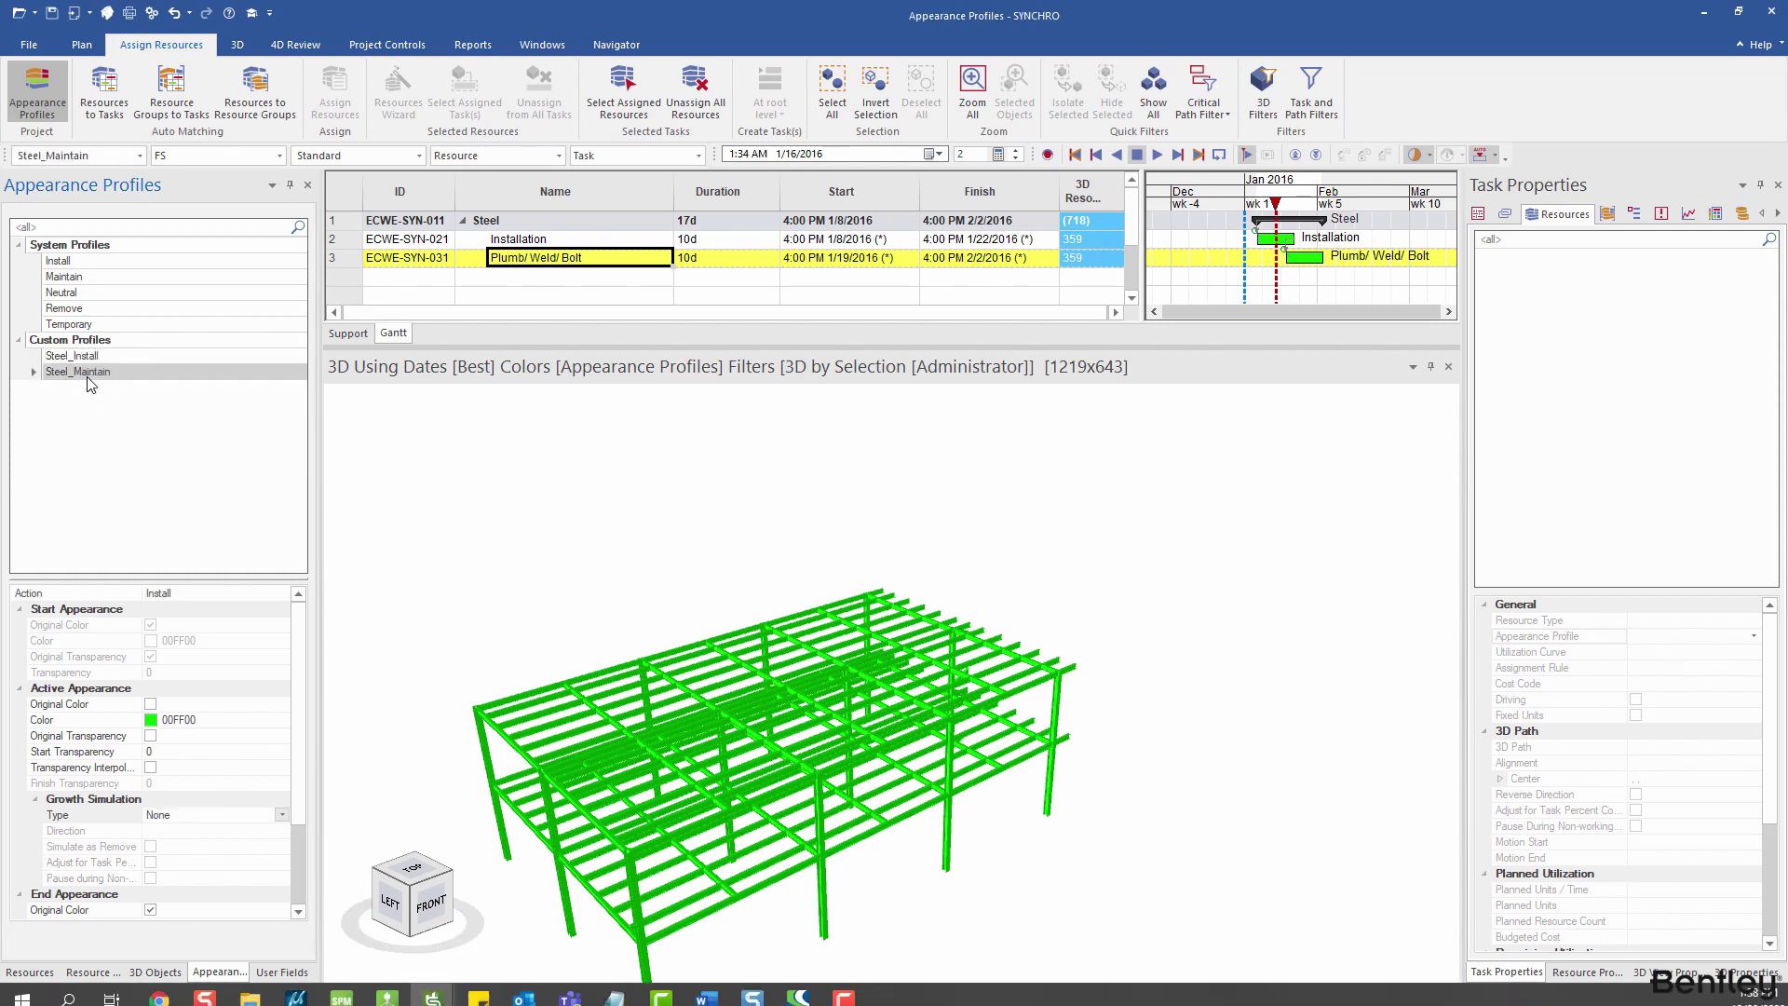
Give Steel_Maintain the Maintain action, orange FFA500 active colour and Left - Right growth
left_click(282, 594)
key("Escape")
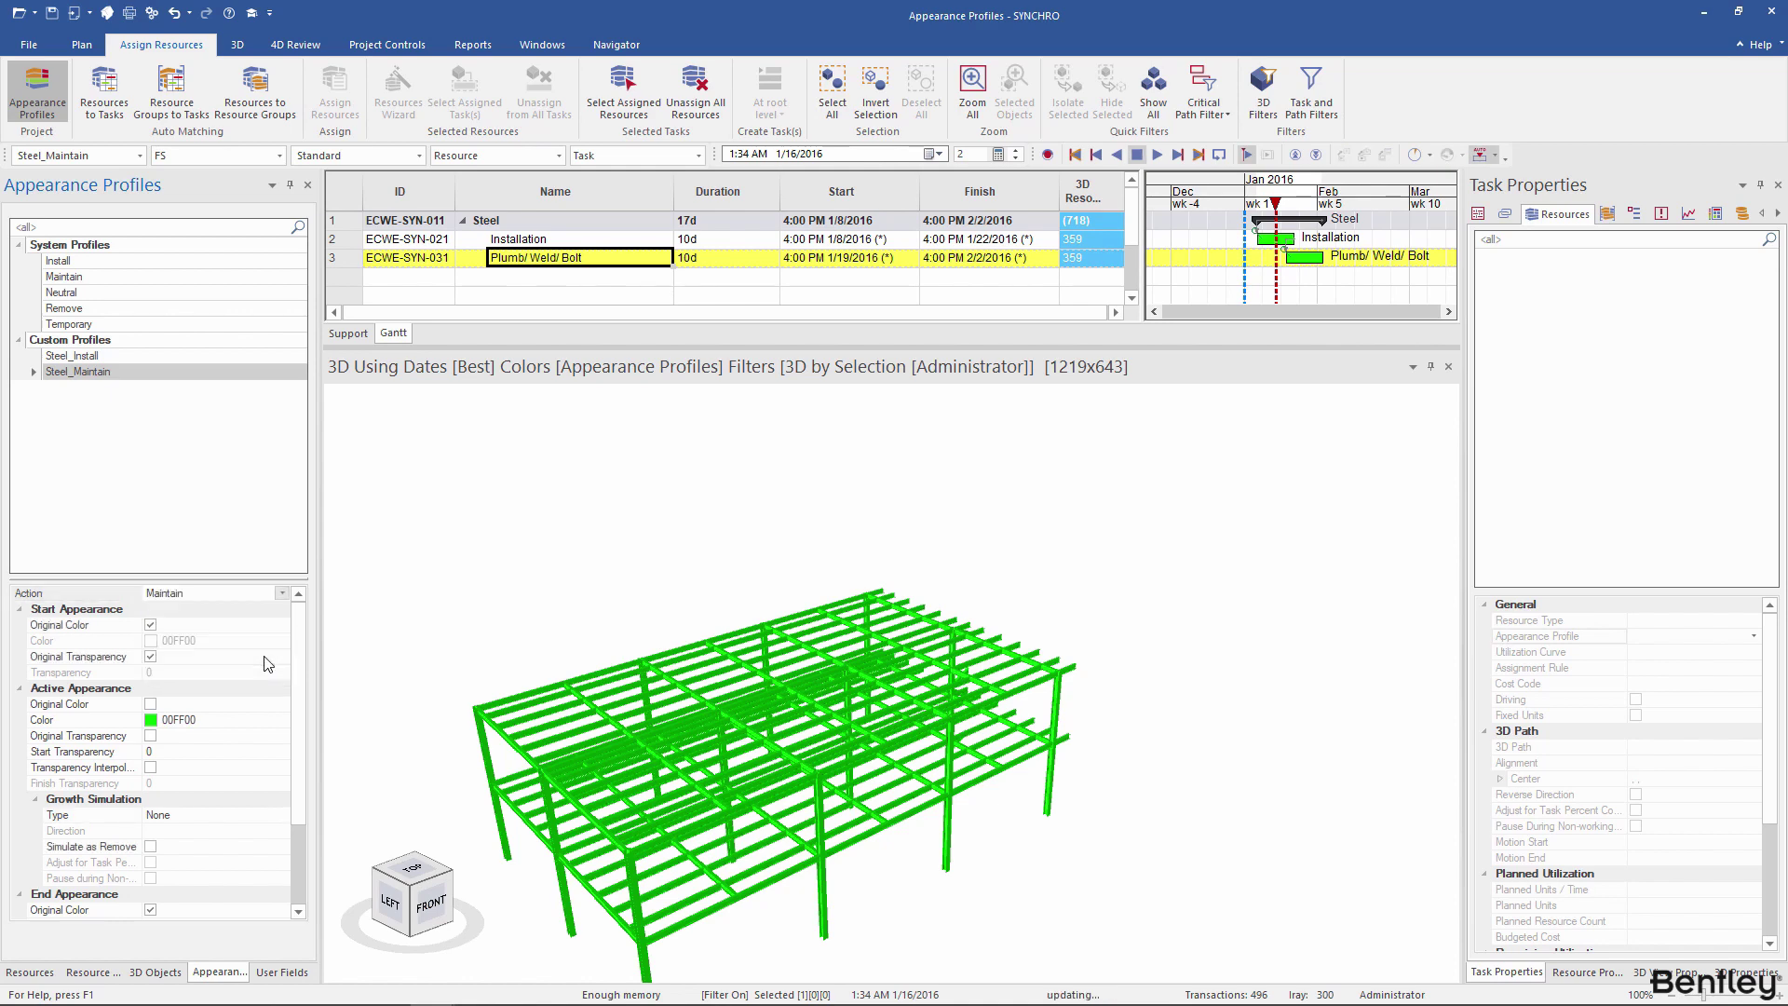
left_click(284, 720)
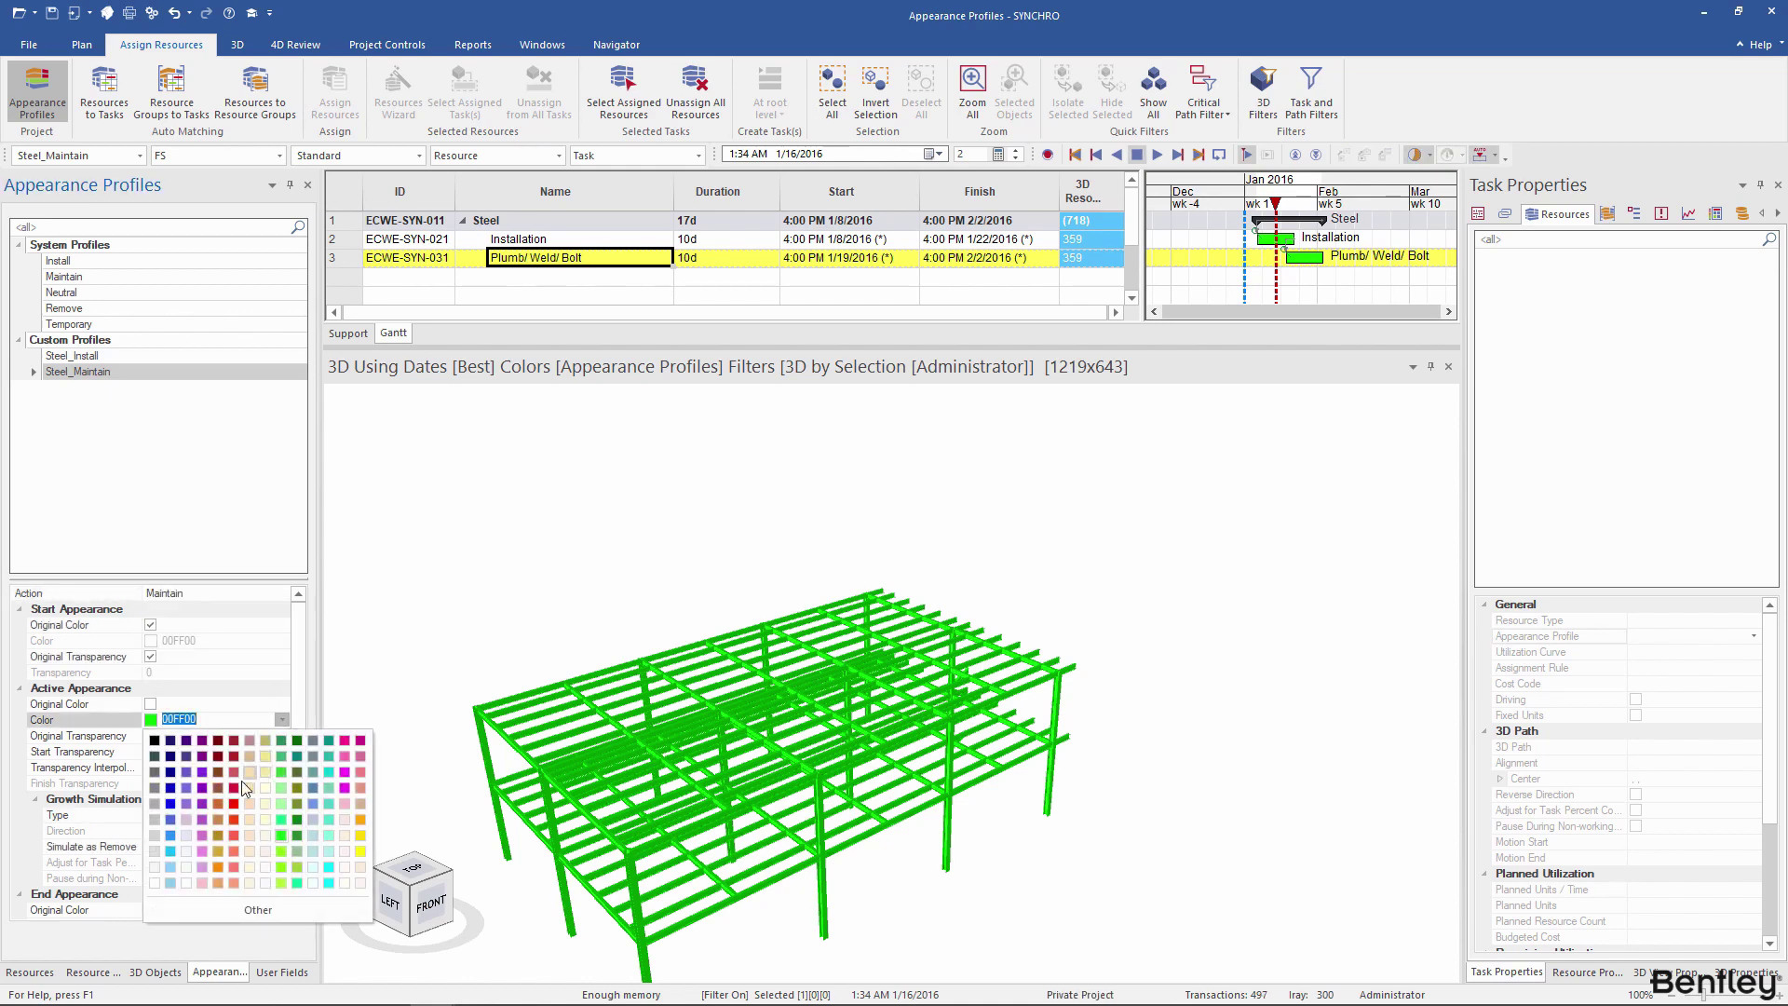
left_click(361, 823)
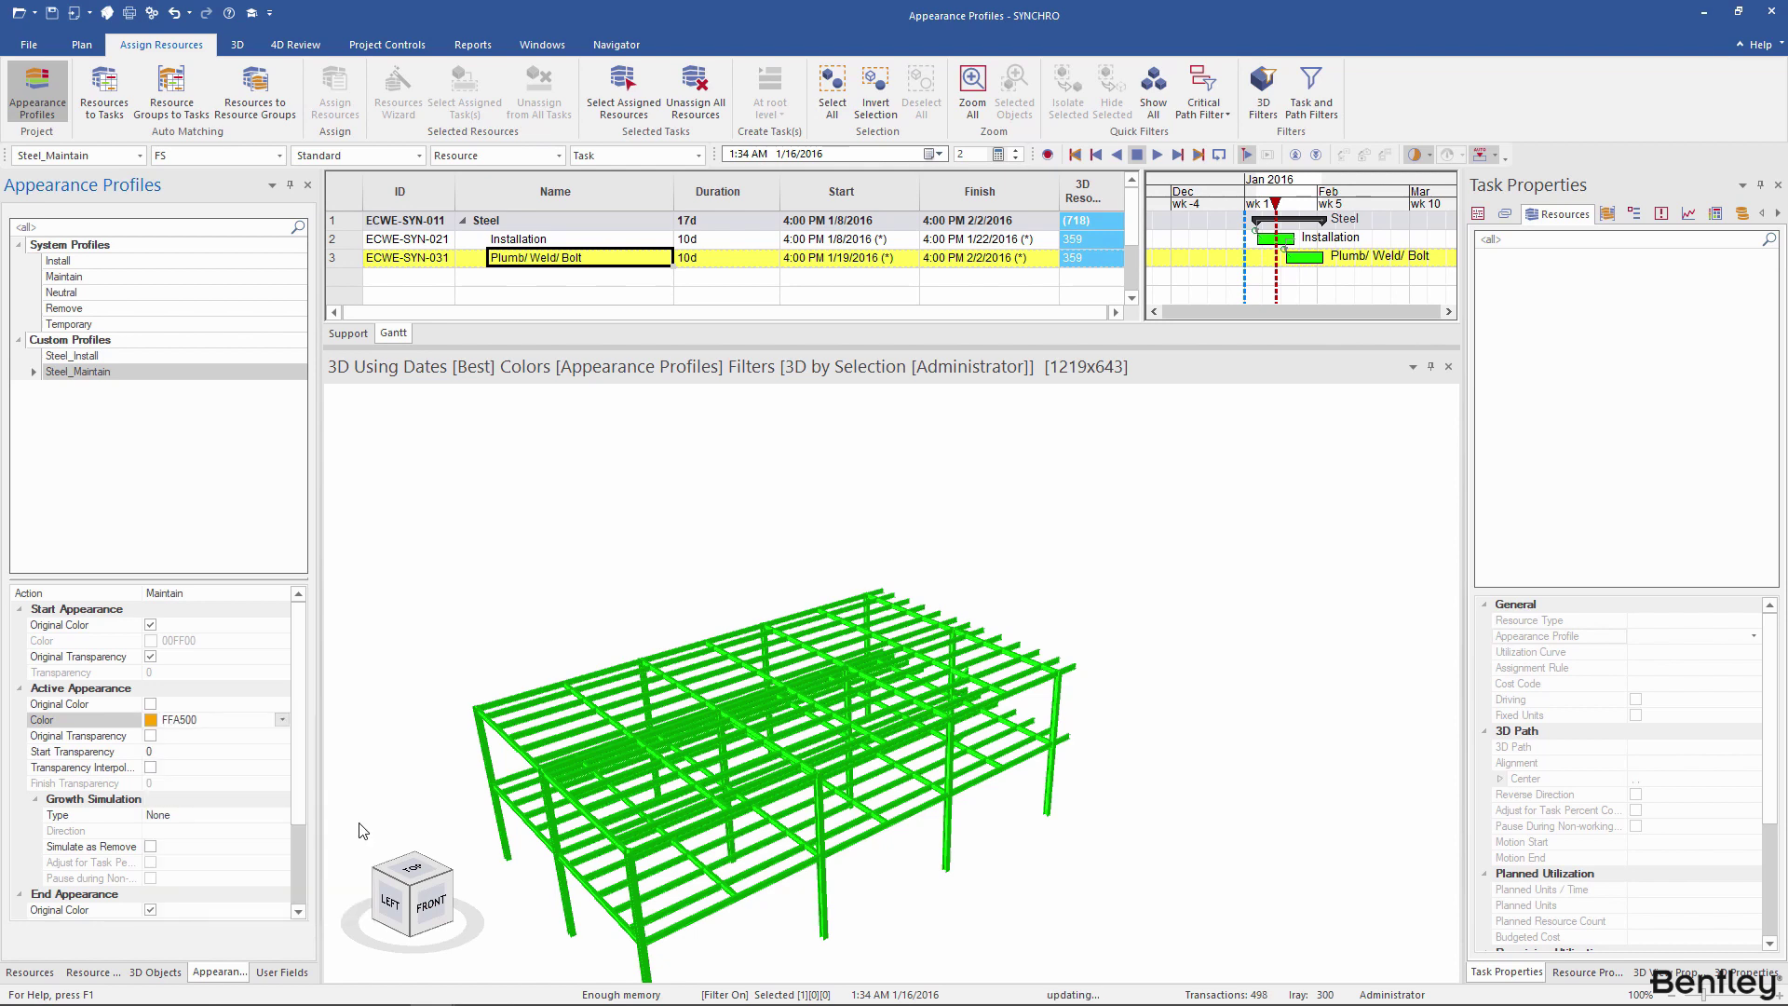
left_click(282, 815)
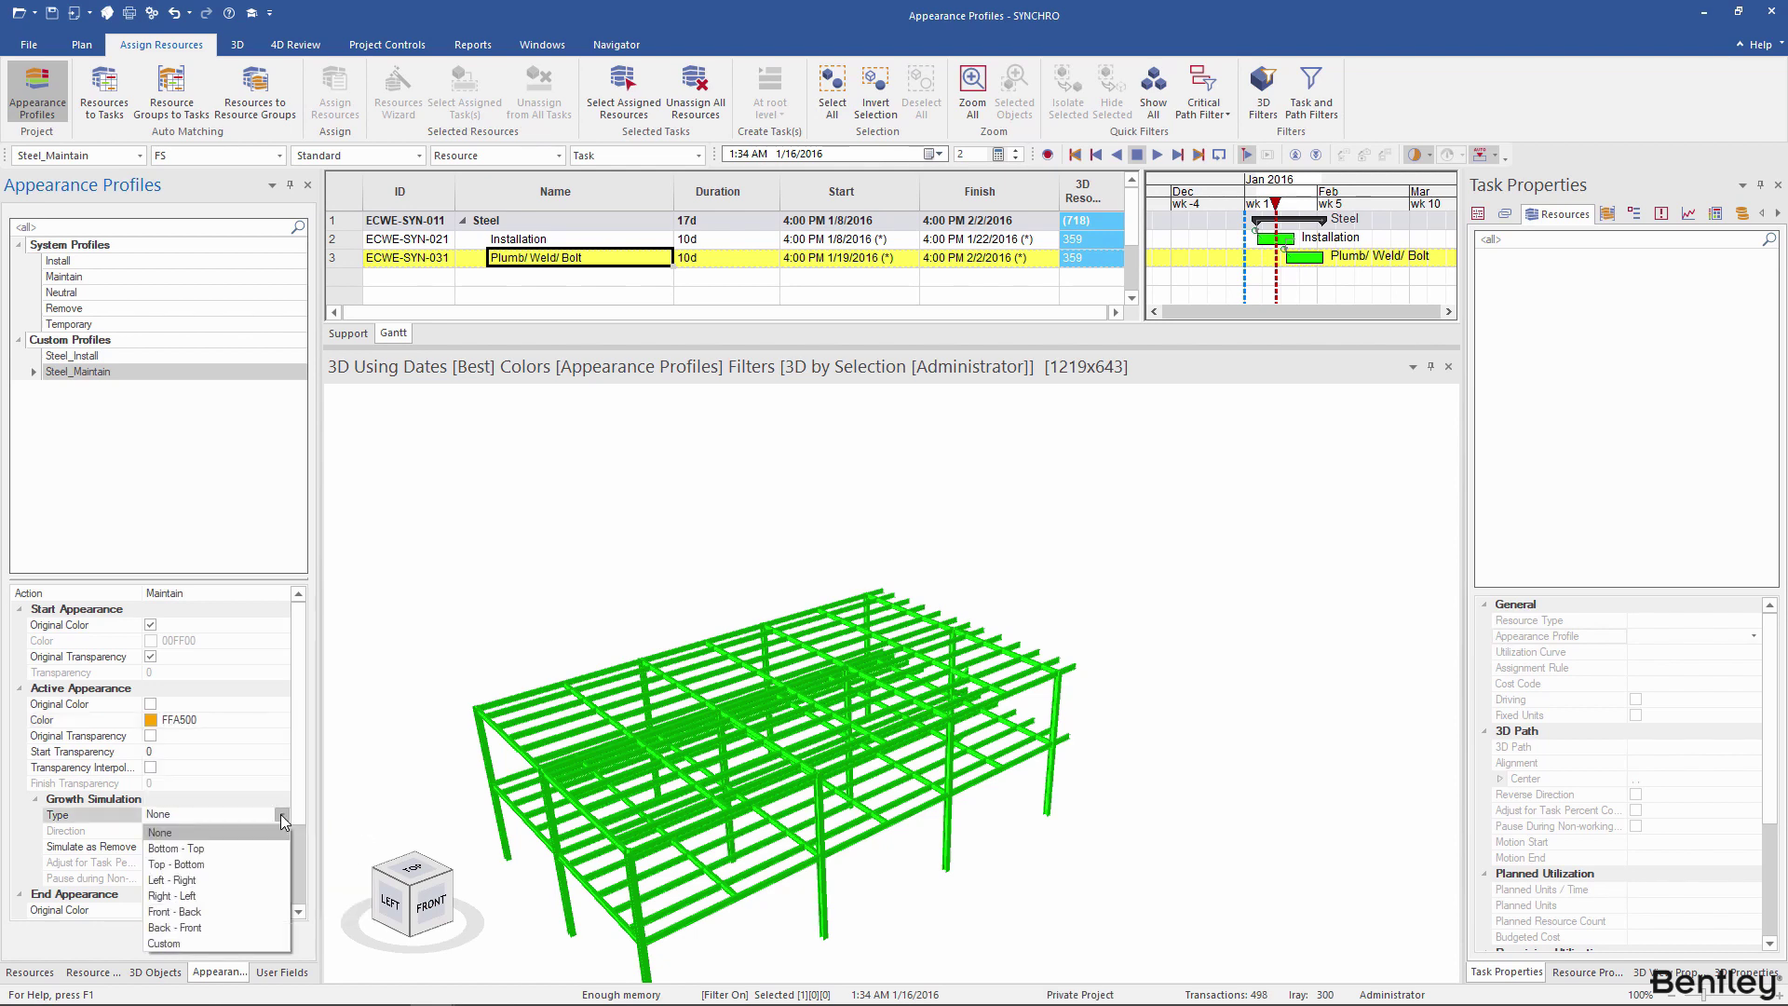
left_click(238, 880)
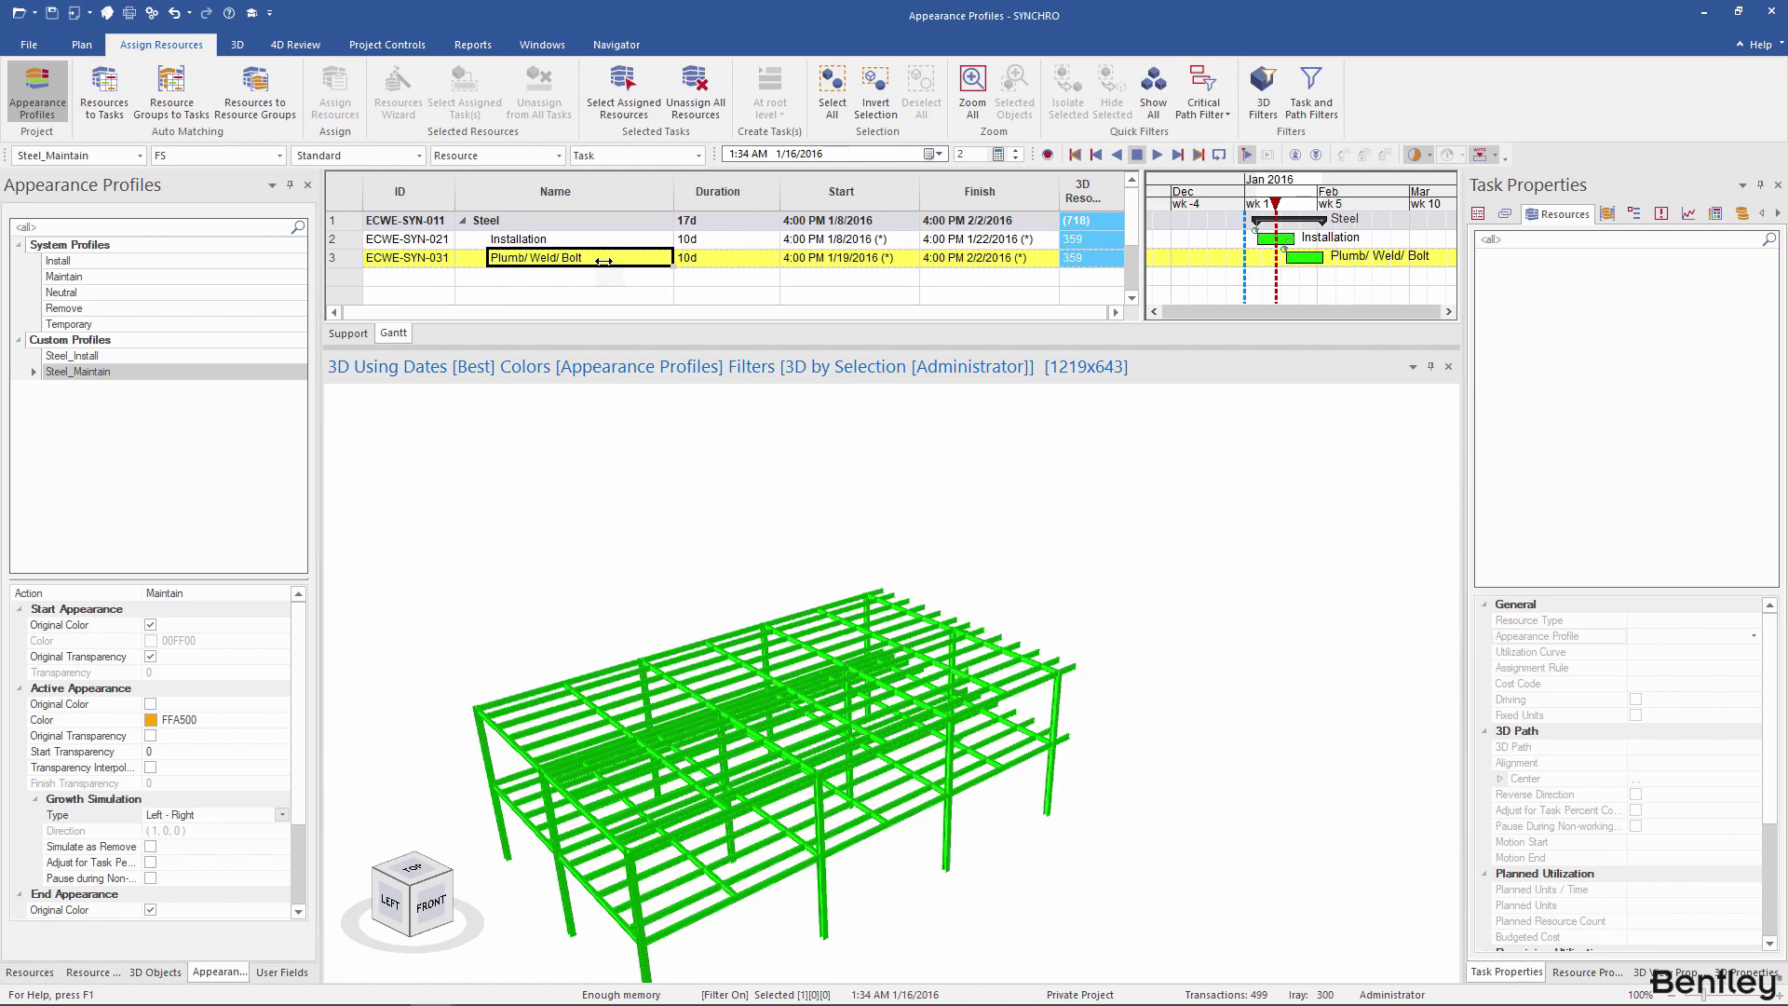
left_click(1611, 214)
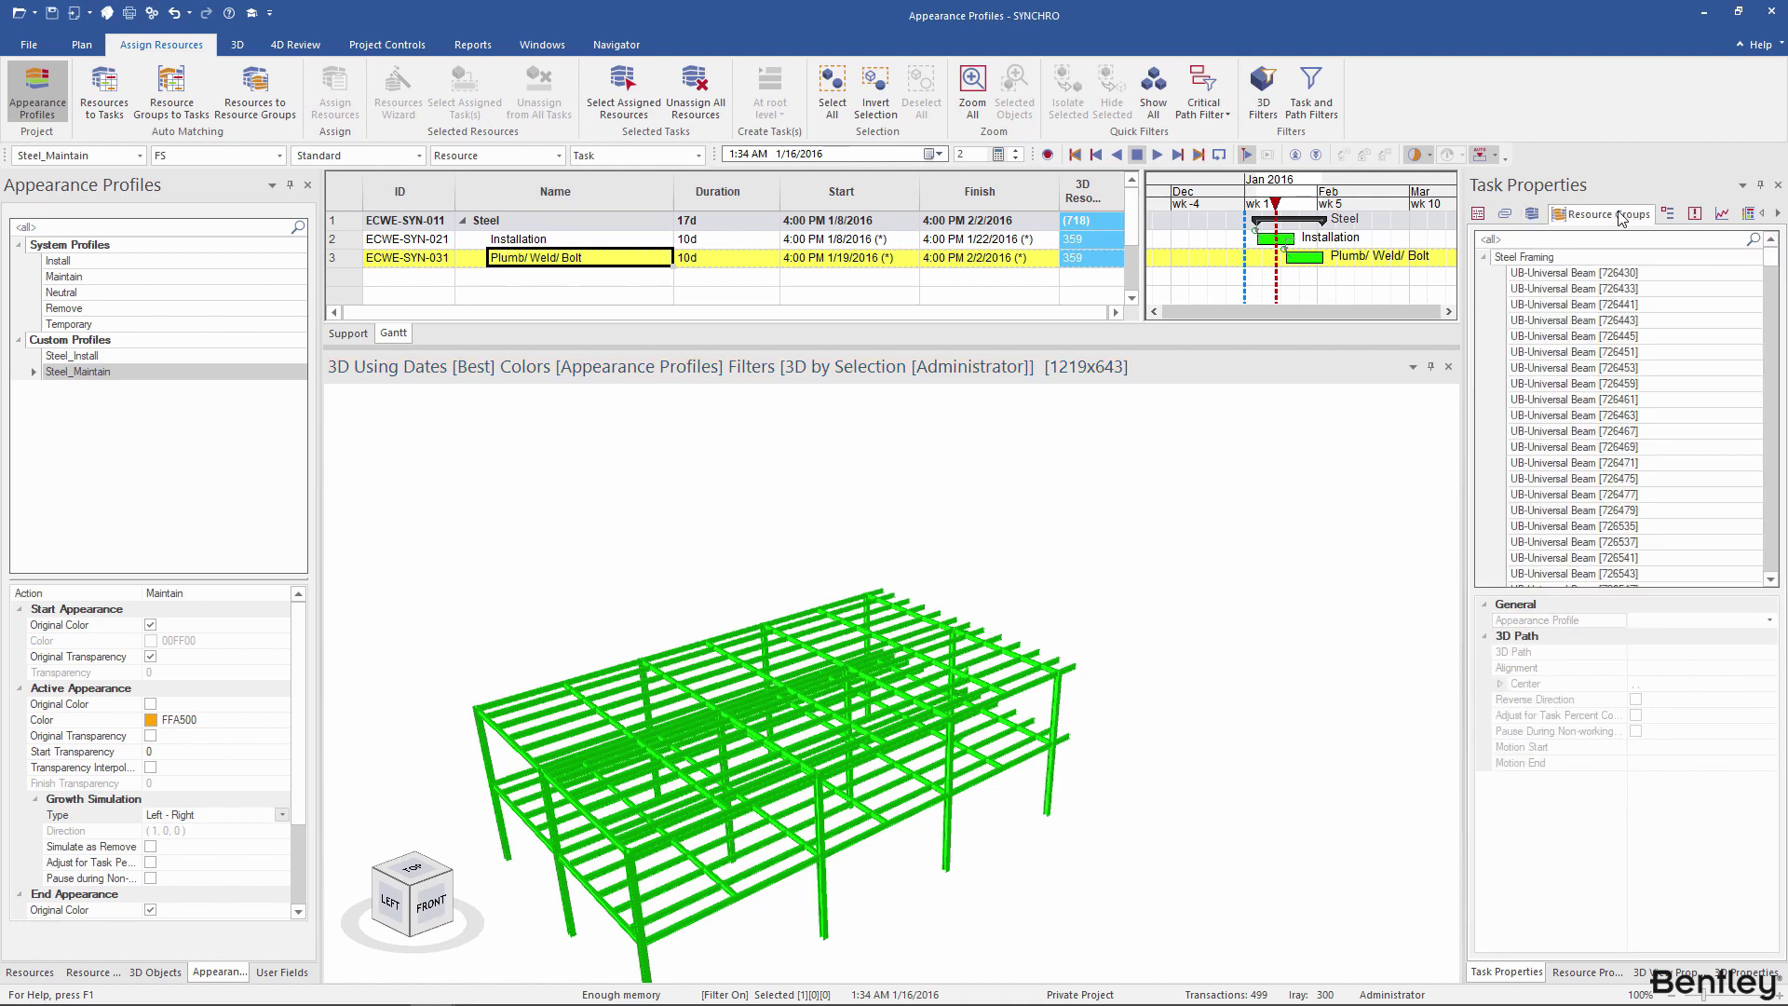
Give the Steel Framing group the Steel_Maintain profile and preview it growing orange through 1/20/2016
left_click(1546, 258)
left_click(1769, 620)
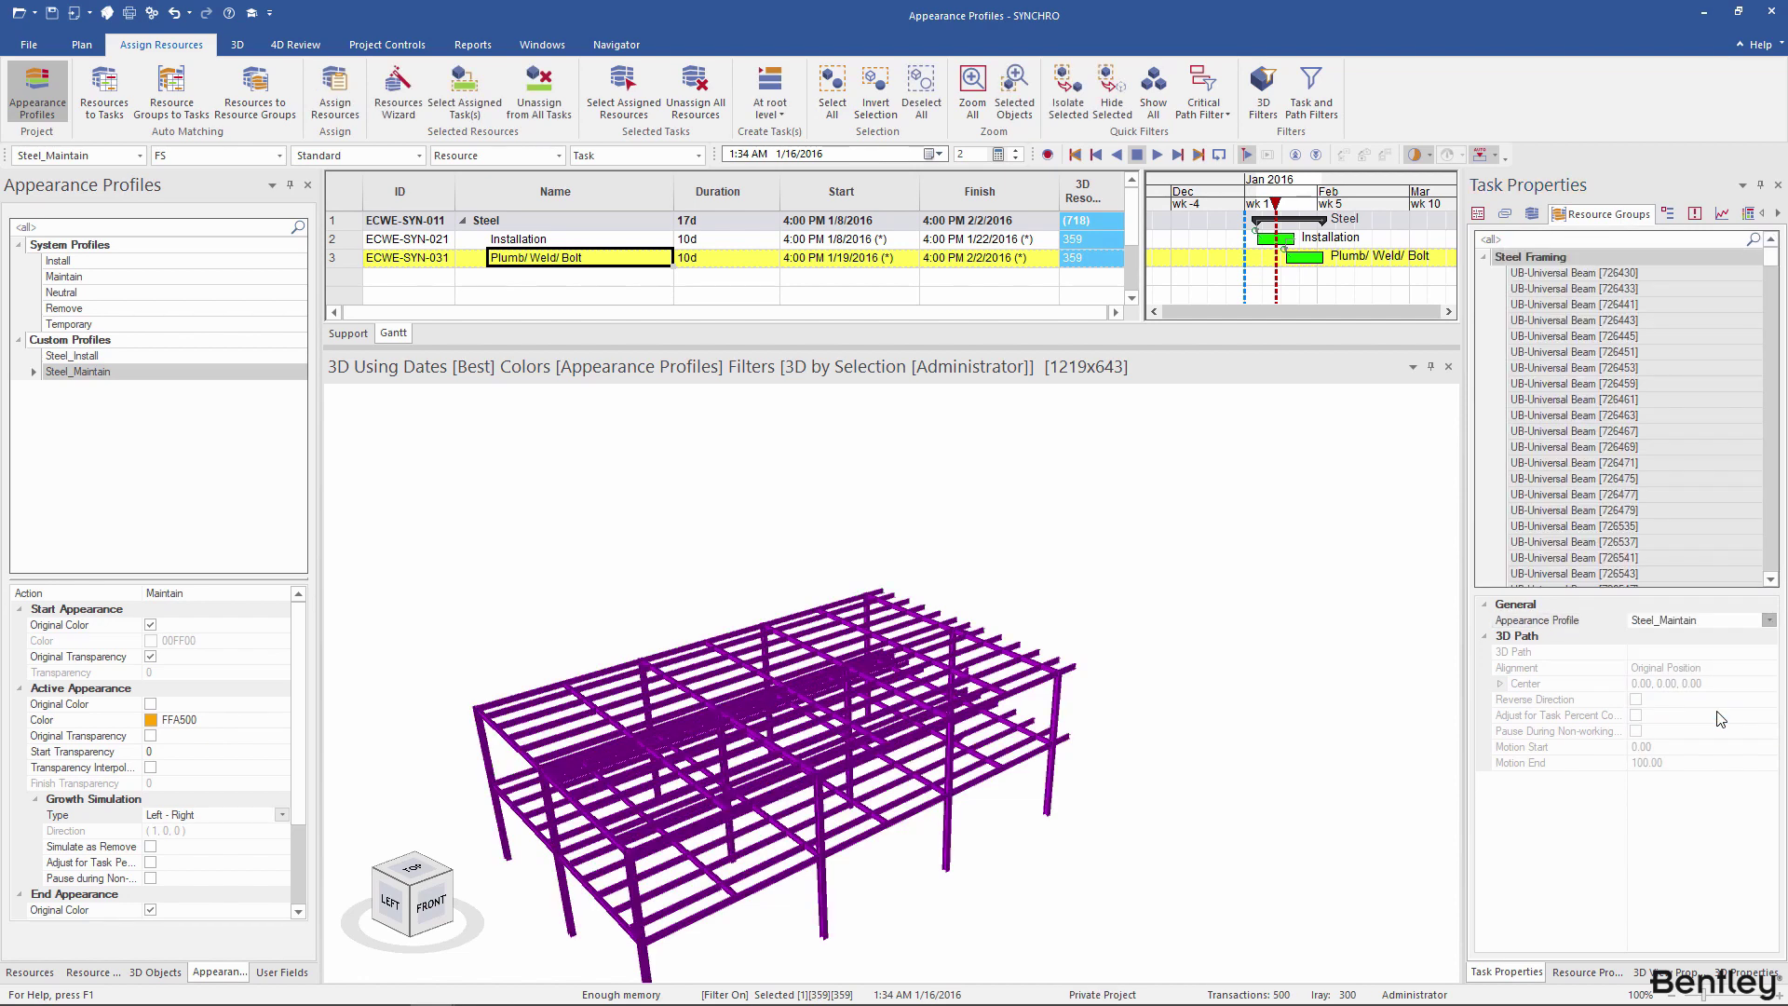
scroll(1273, 245, "up", 3, "ctrl")
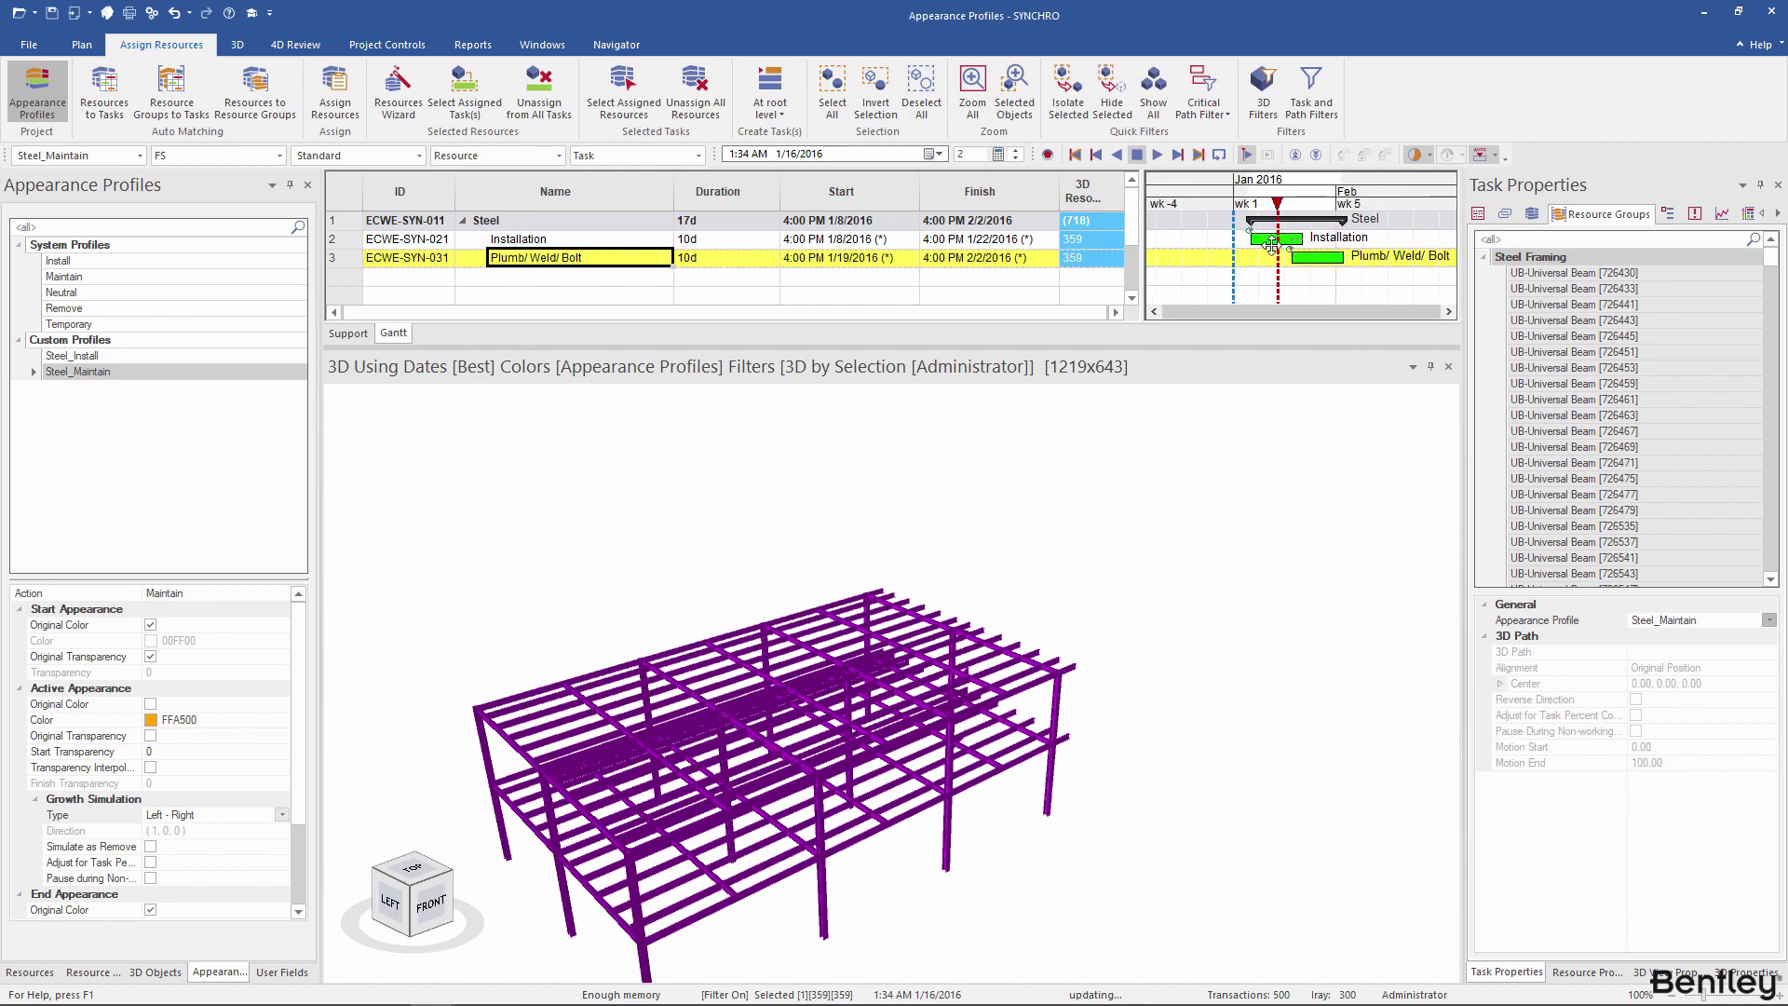
left_click(1241, 210)
left_click_drag(1242, 210, 1311, 214)
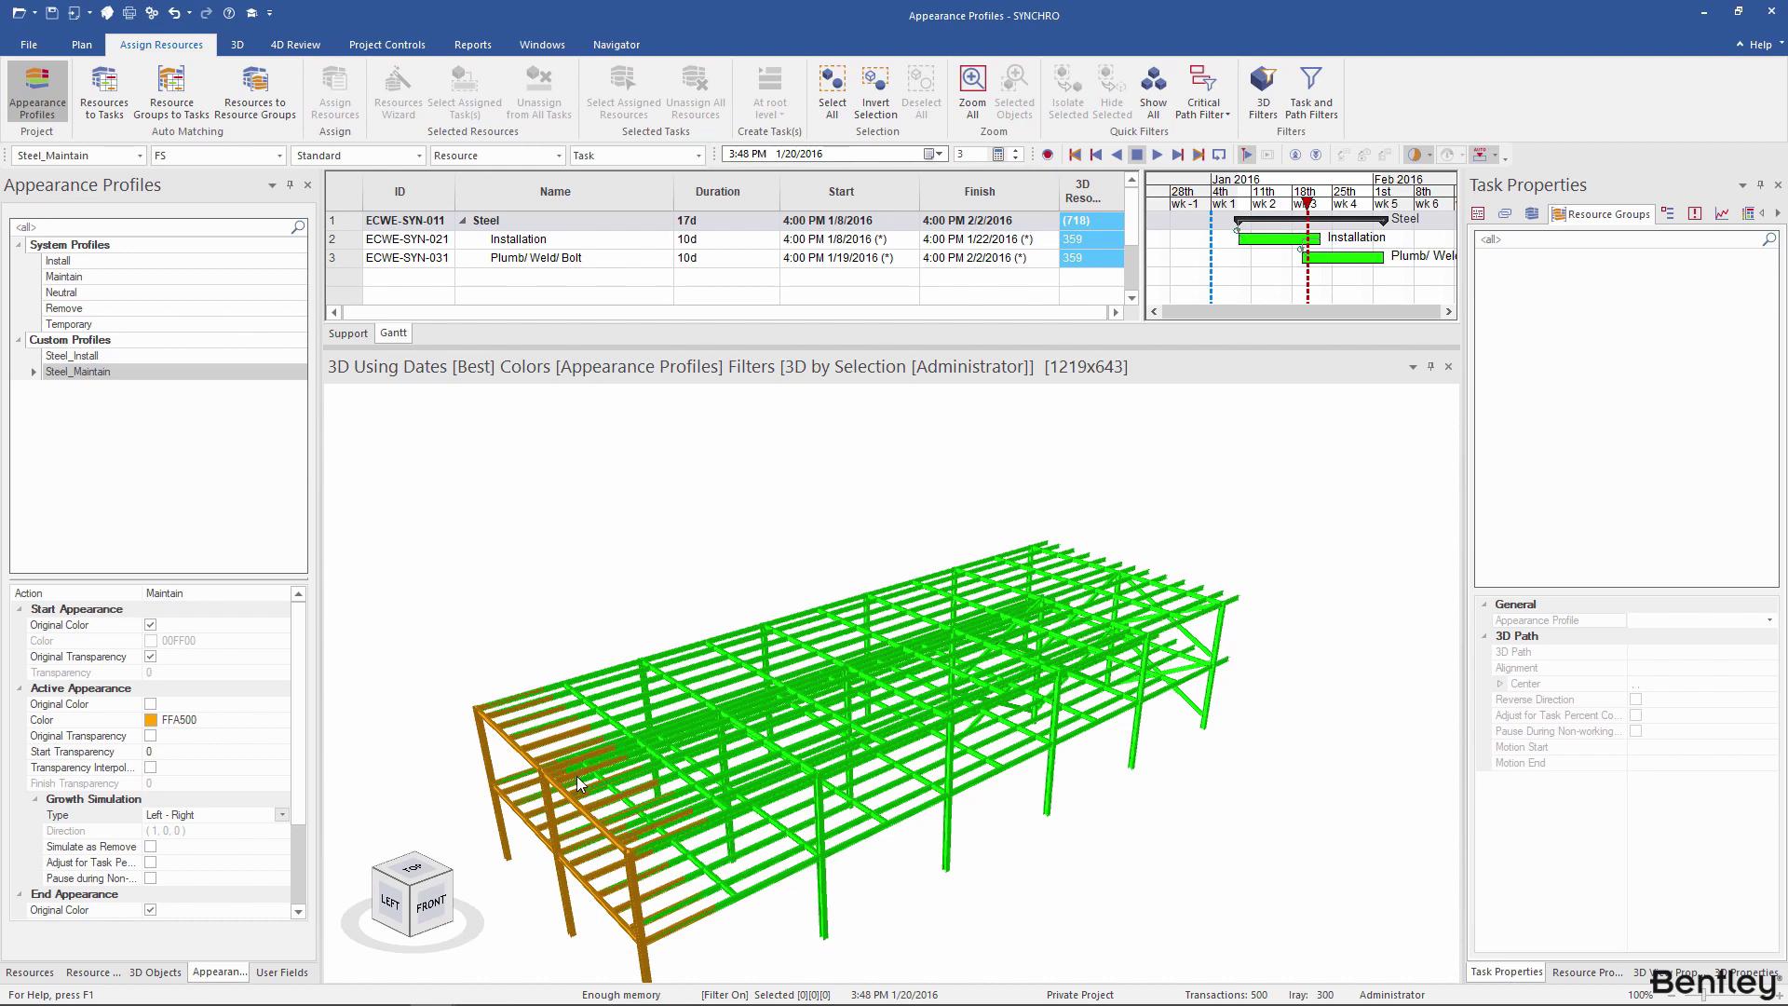
Advance the 4D playback to 1/24/2016 and display the full resource list
scroll(1313, 212, "up", 2, "ctrl")
left_click_drag(1315, 213, 1339, 212)
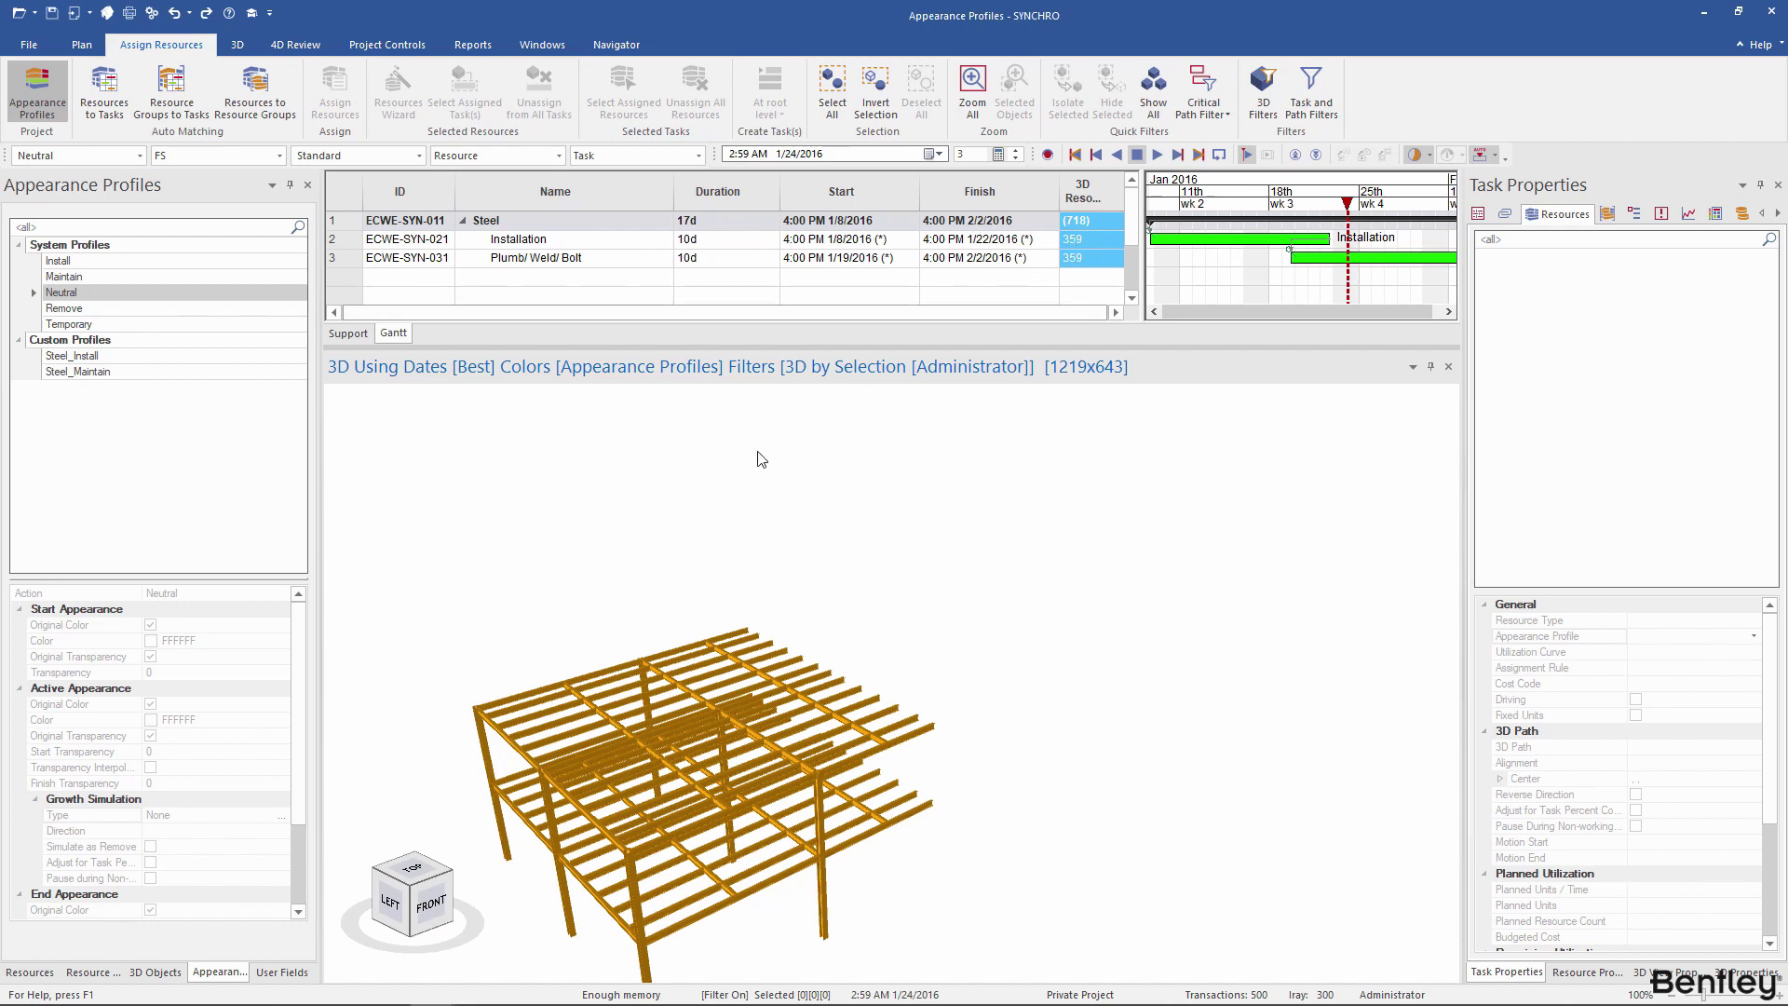
left_click(30, 971)
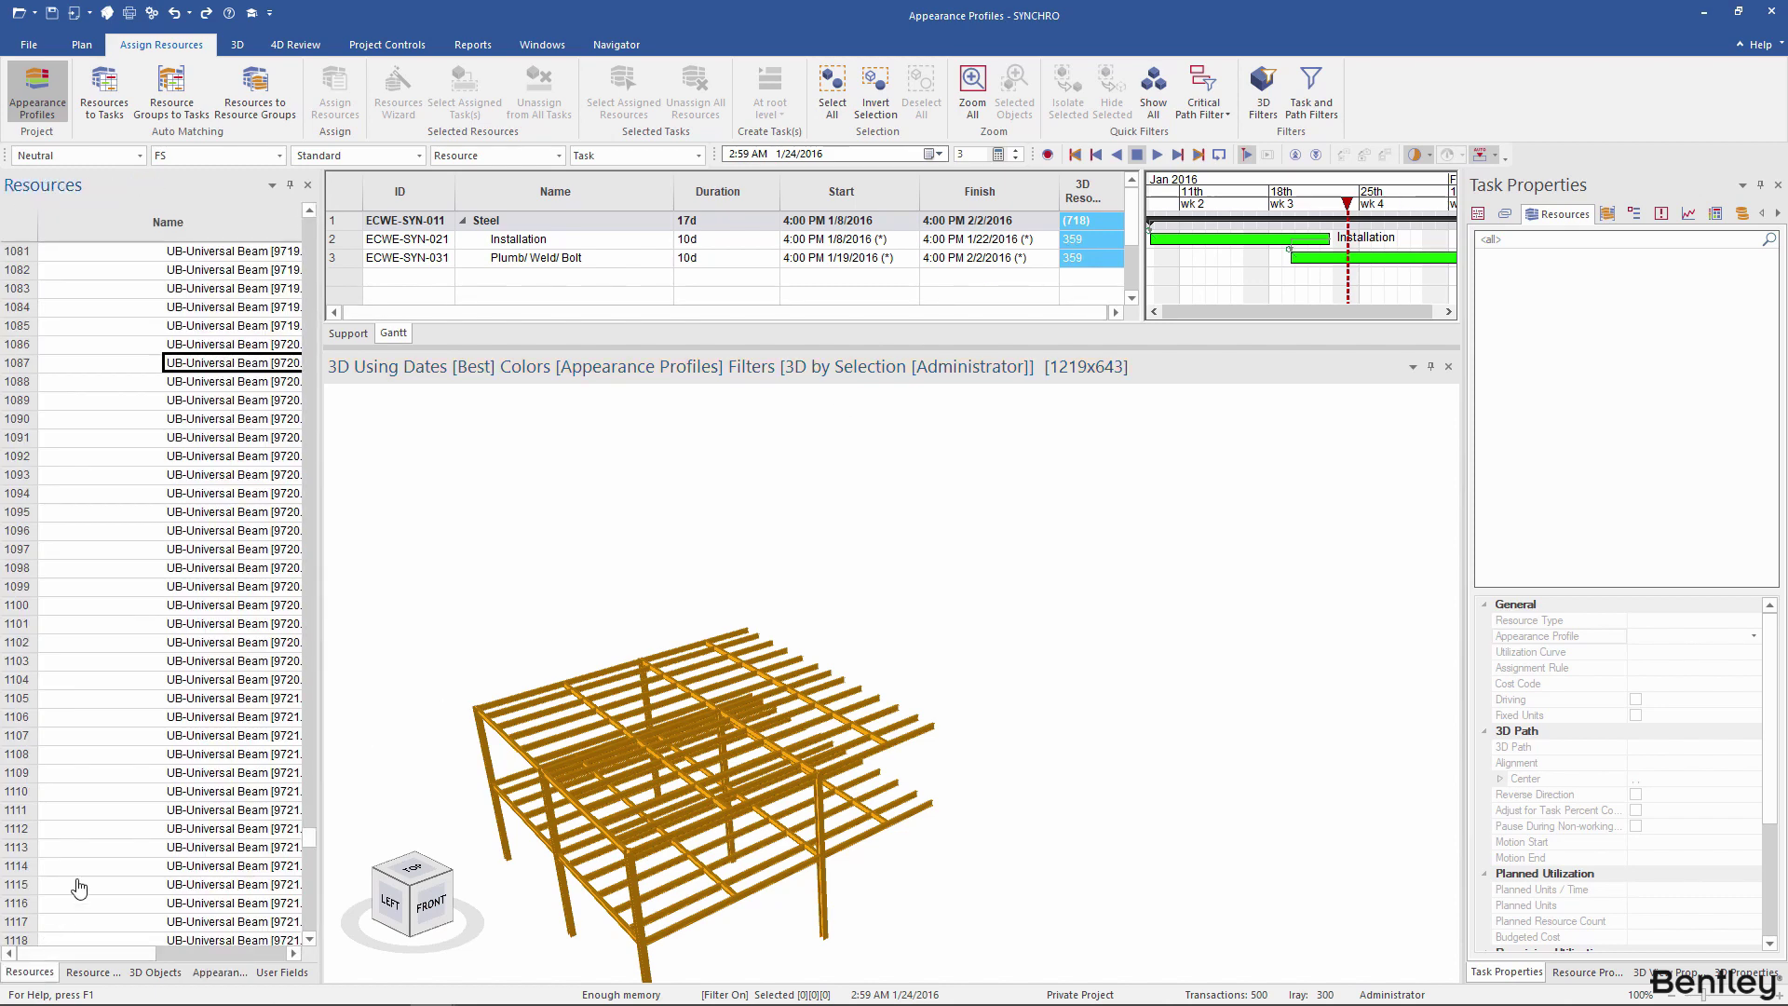
Reassign the Installation task's selected beam resources to it, raising its 3D resources to 718
left_click(690, 241)
left_click(637, 114)
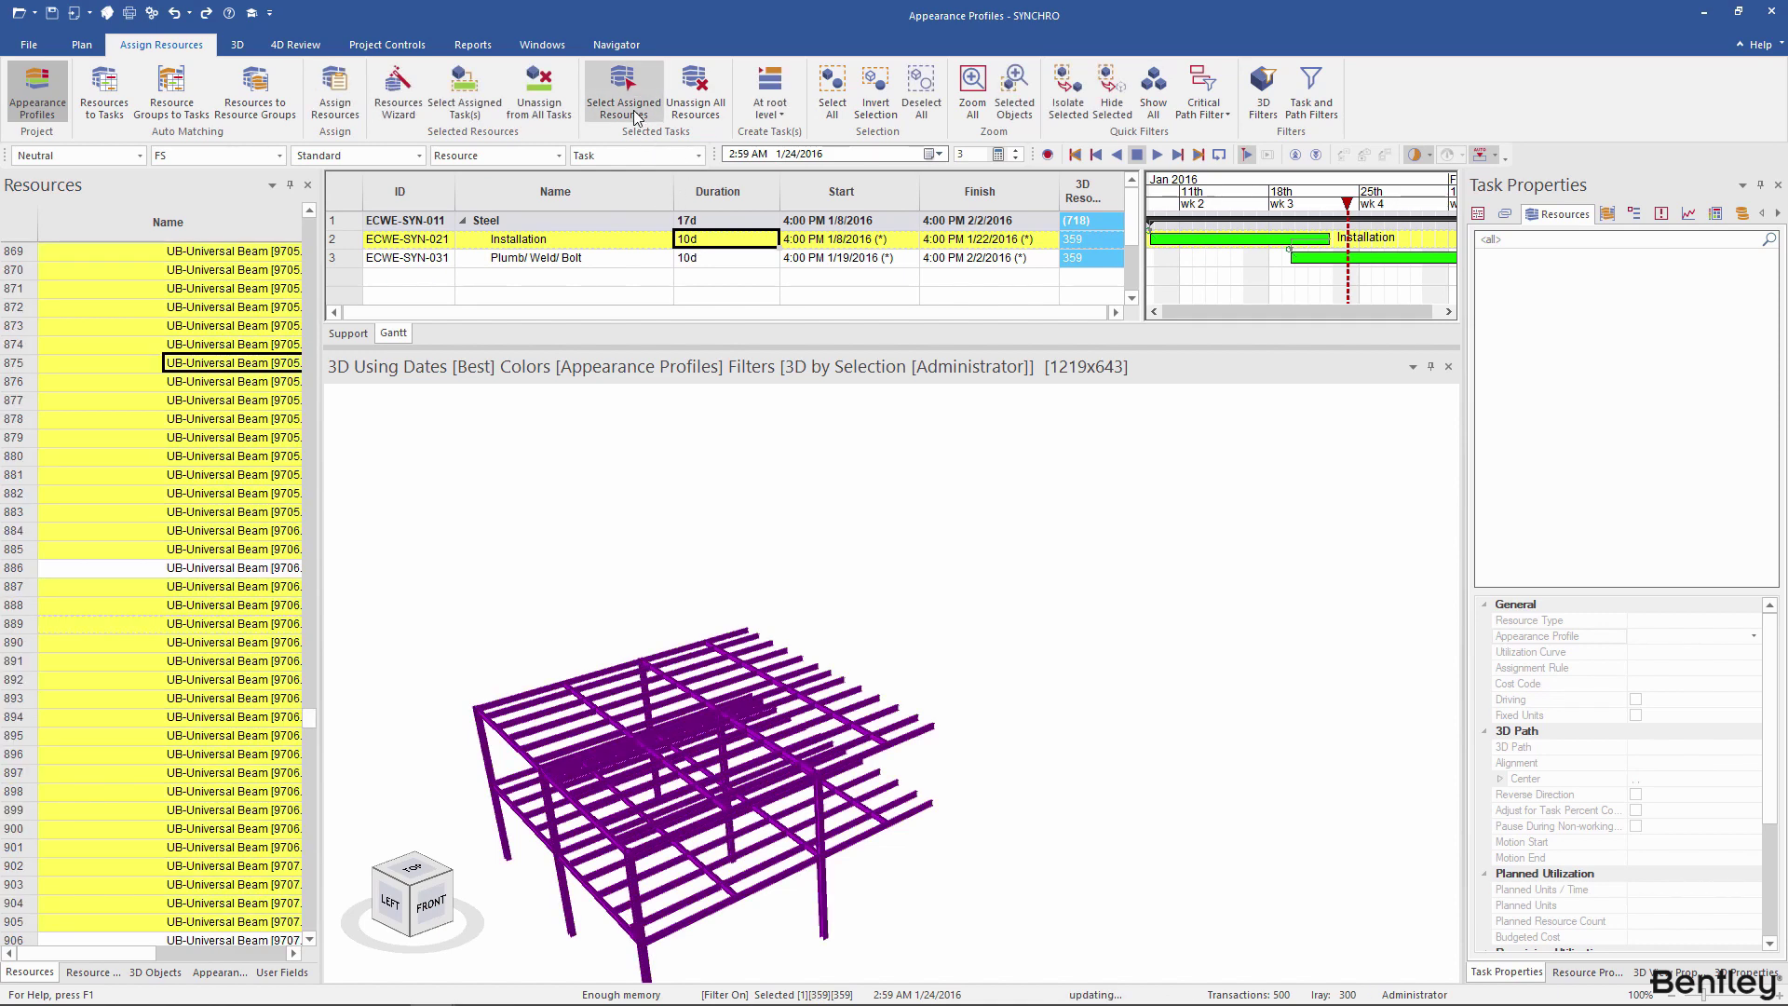
left_click(220, 369)
left_click_drag(522, 245, 521, 245)
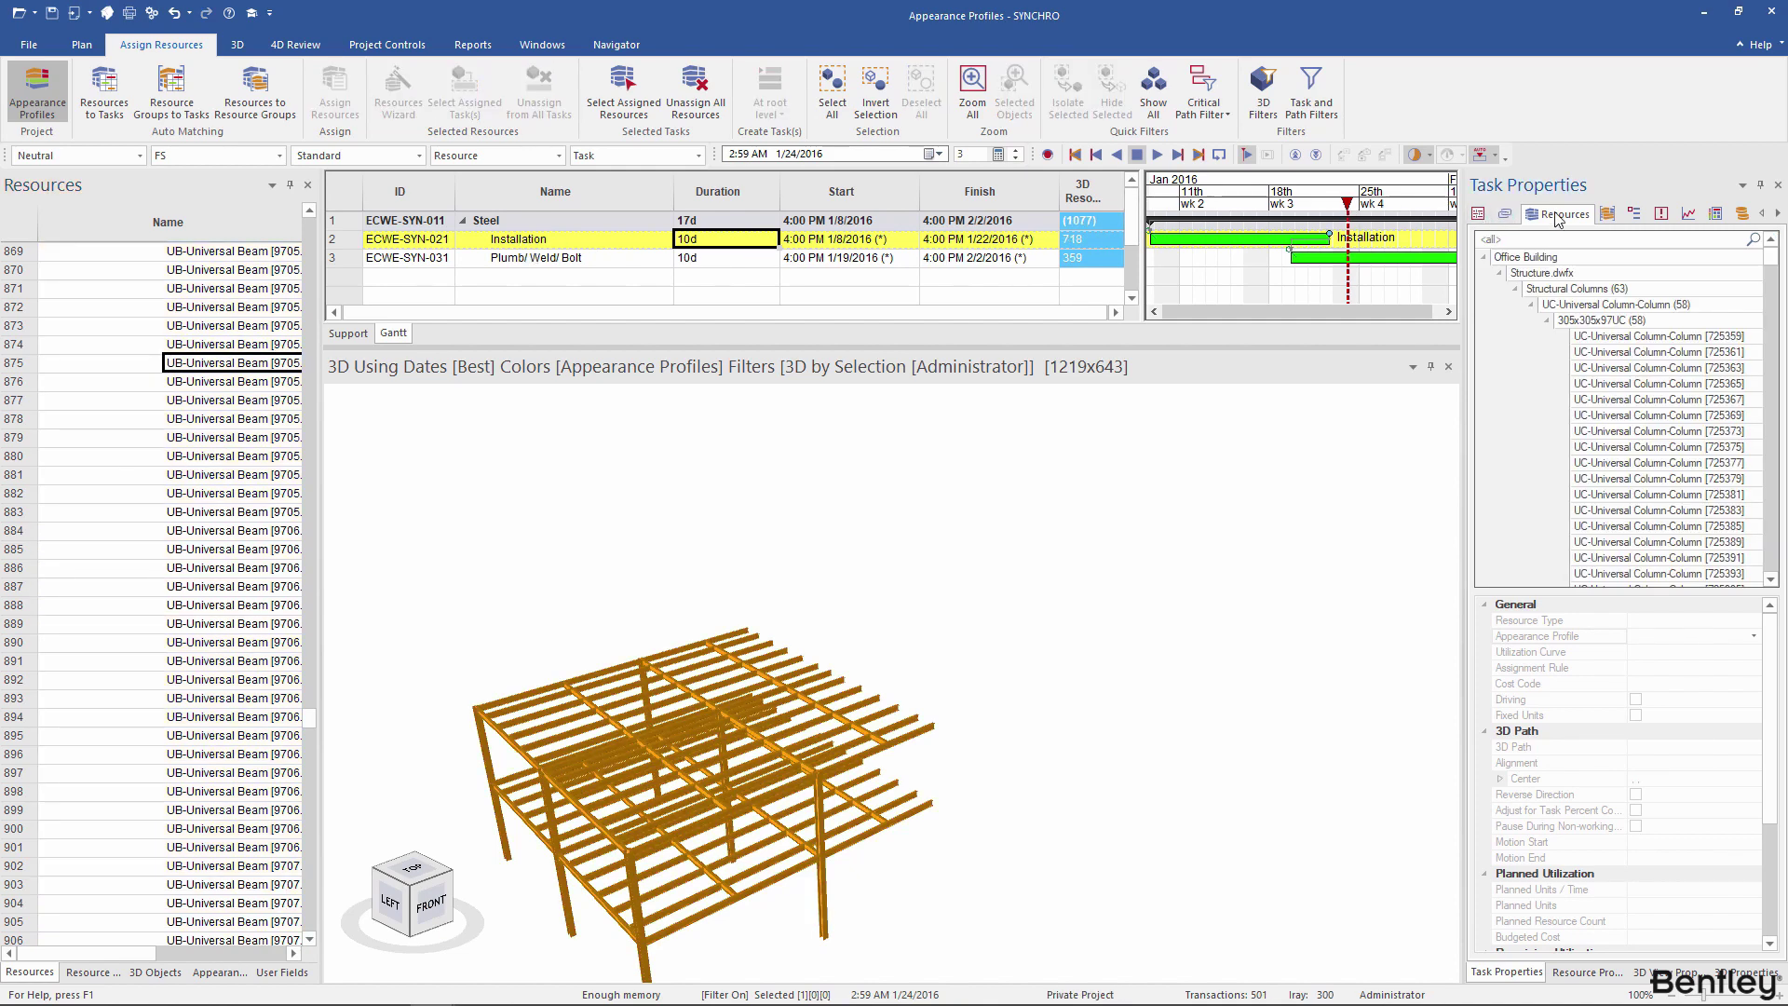
Check the task's resource groups view, then bring up options for the appearance profiles list
left_click(1606, 215)
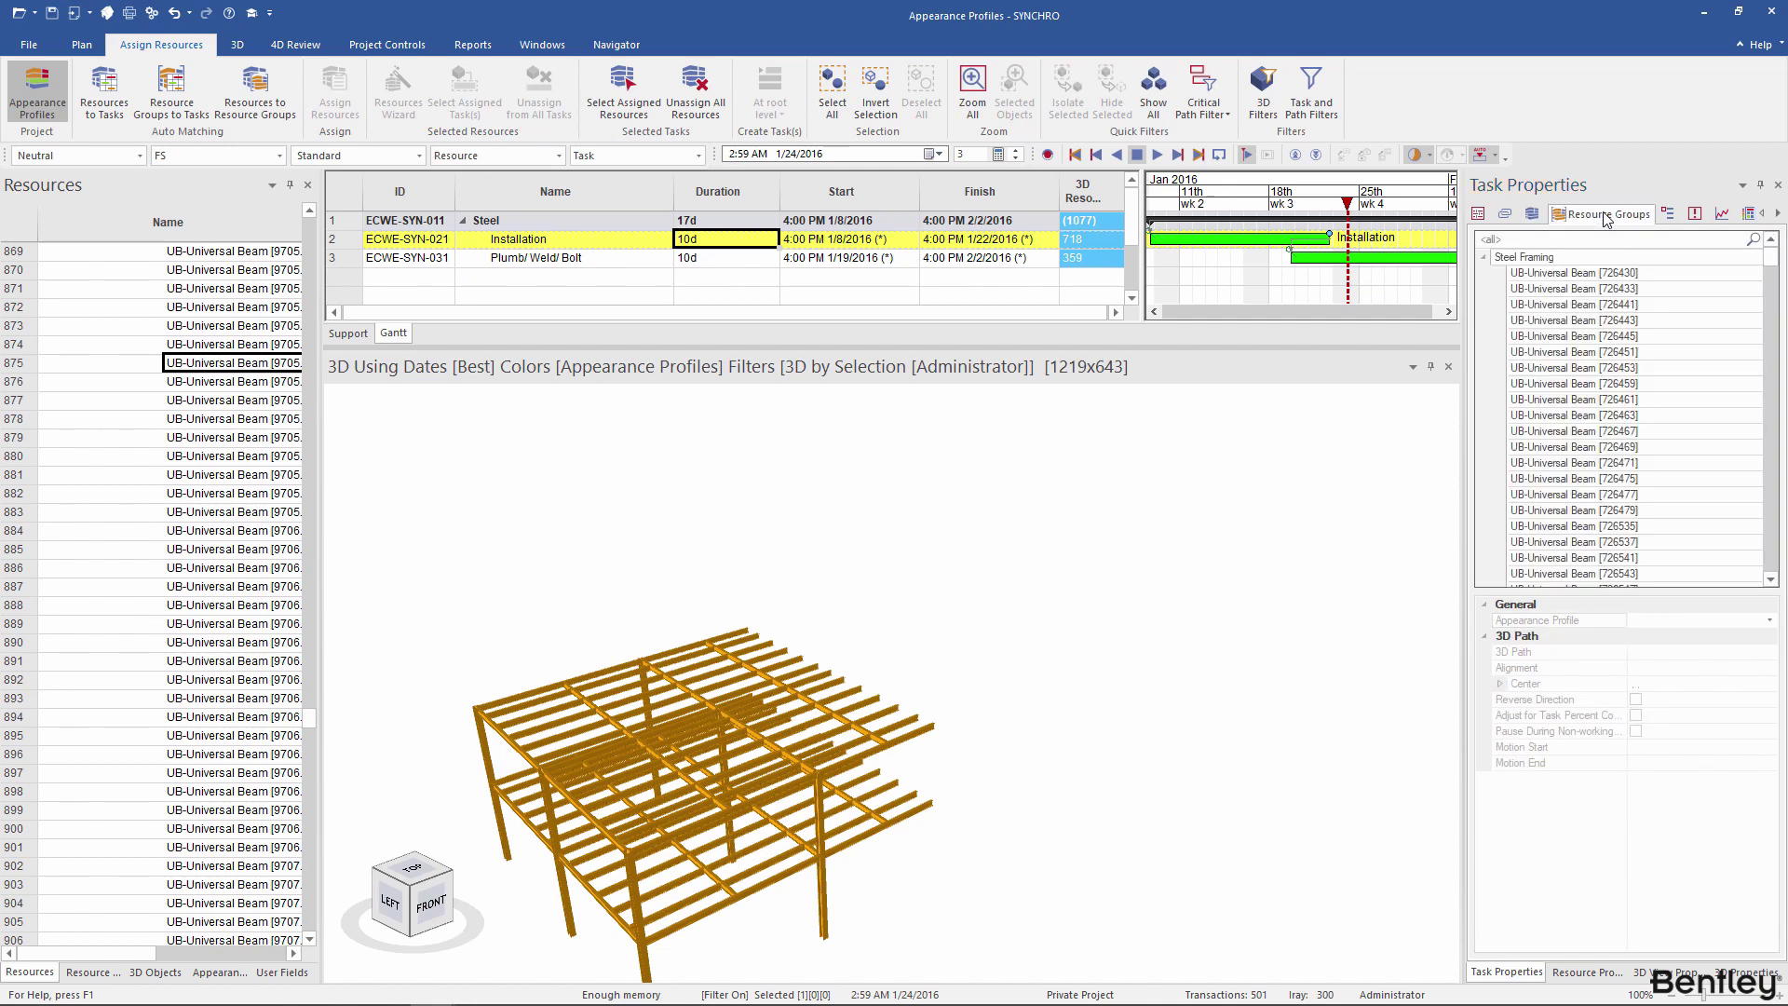
left_click(1533, 214)
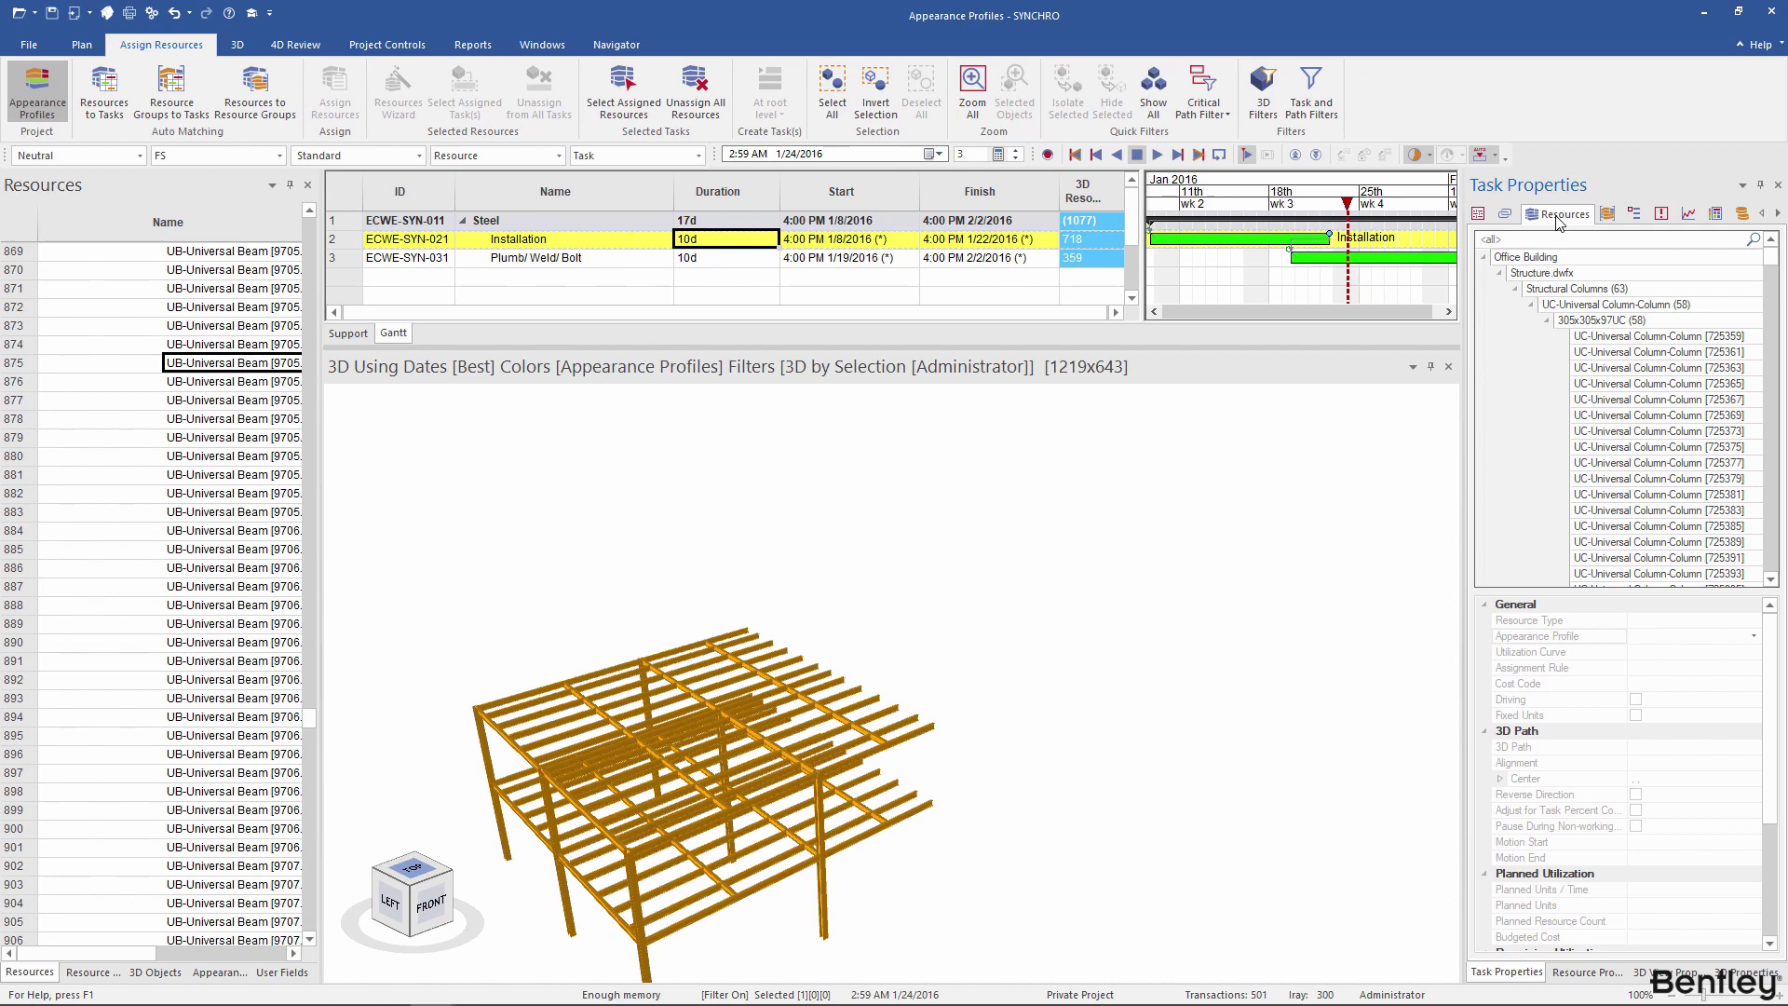
right_click(148, 446)
Add a new custom appearance profile named Steel_Existing
left_click(162, 451)
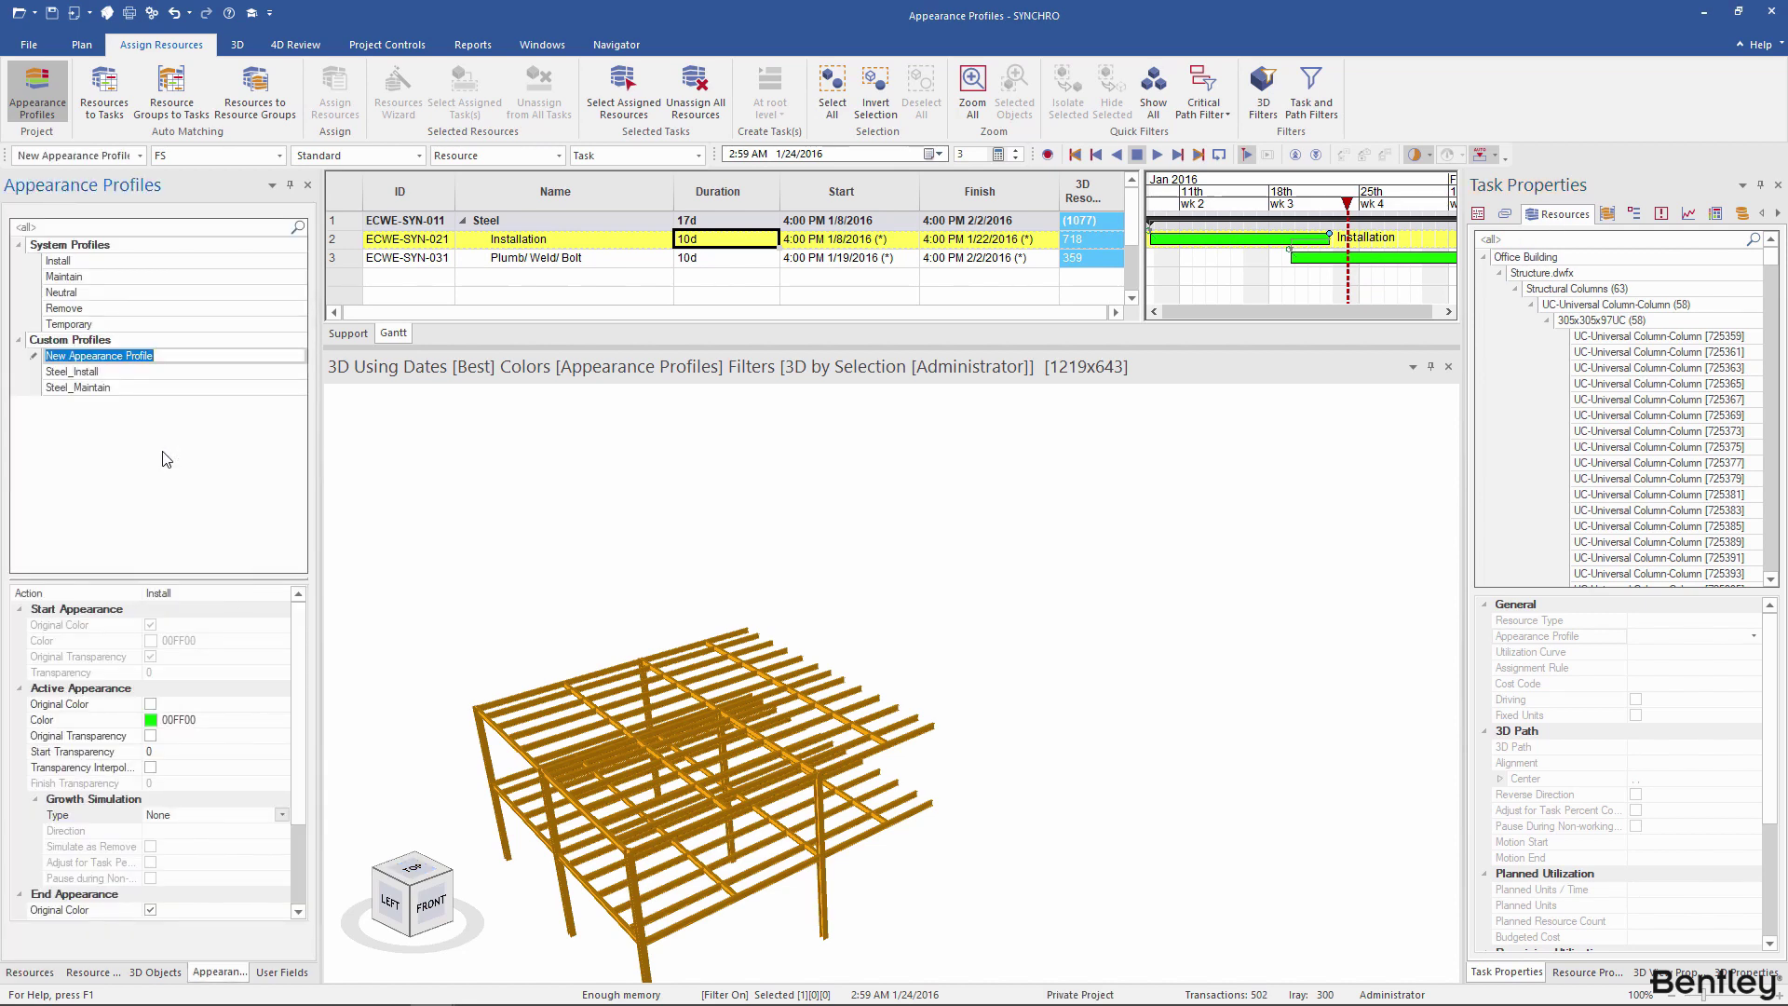
type("Steel_Existing")
key("Return")
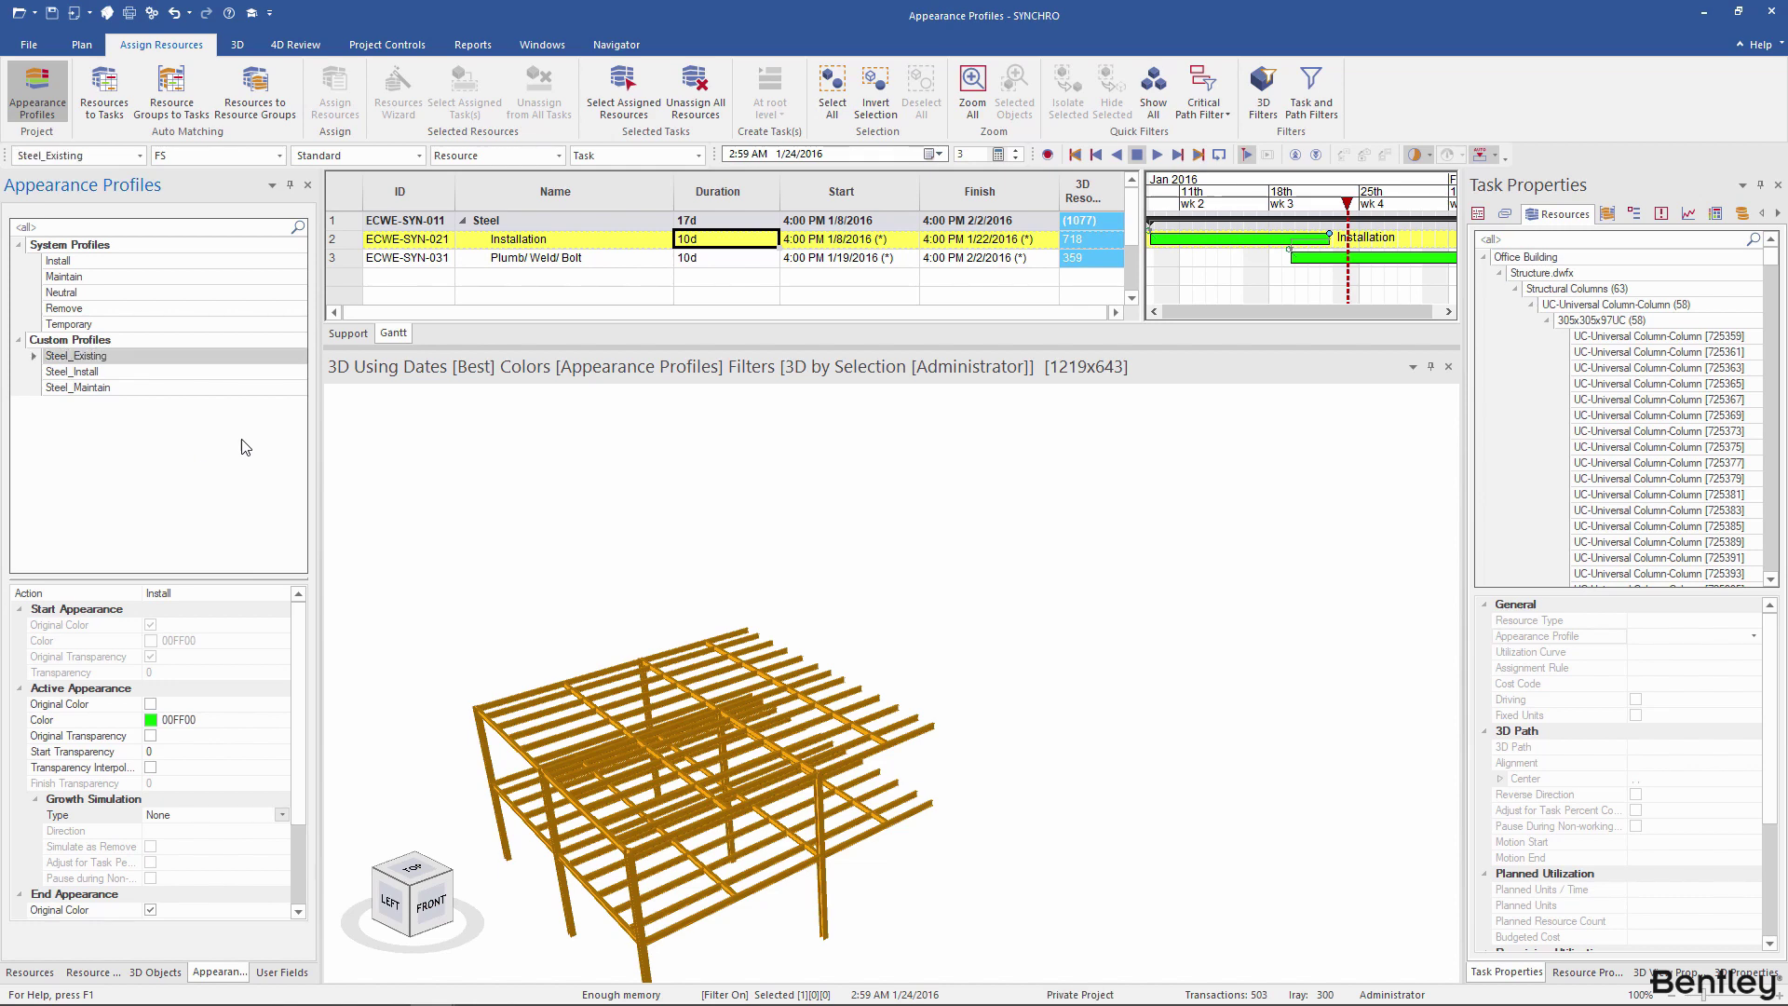
Apply Steel_Existing to the Installation task's UB-Universal Beam resources and start editing its start transparency
left_click(1643, 337)
left_click_drag(1770, 265, 1780, 584)
left_click(1735, 577, "shift")
left_click(1753, 636)
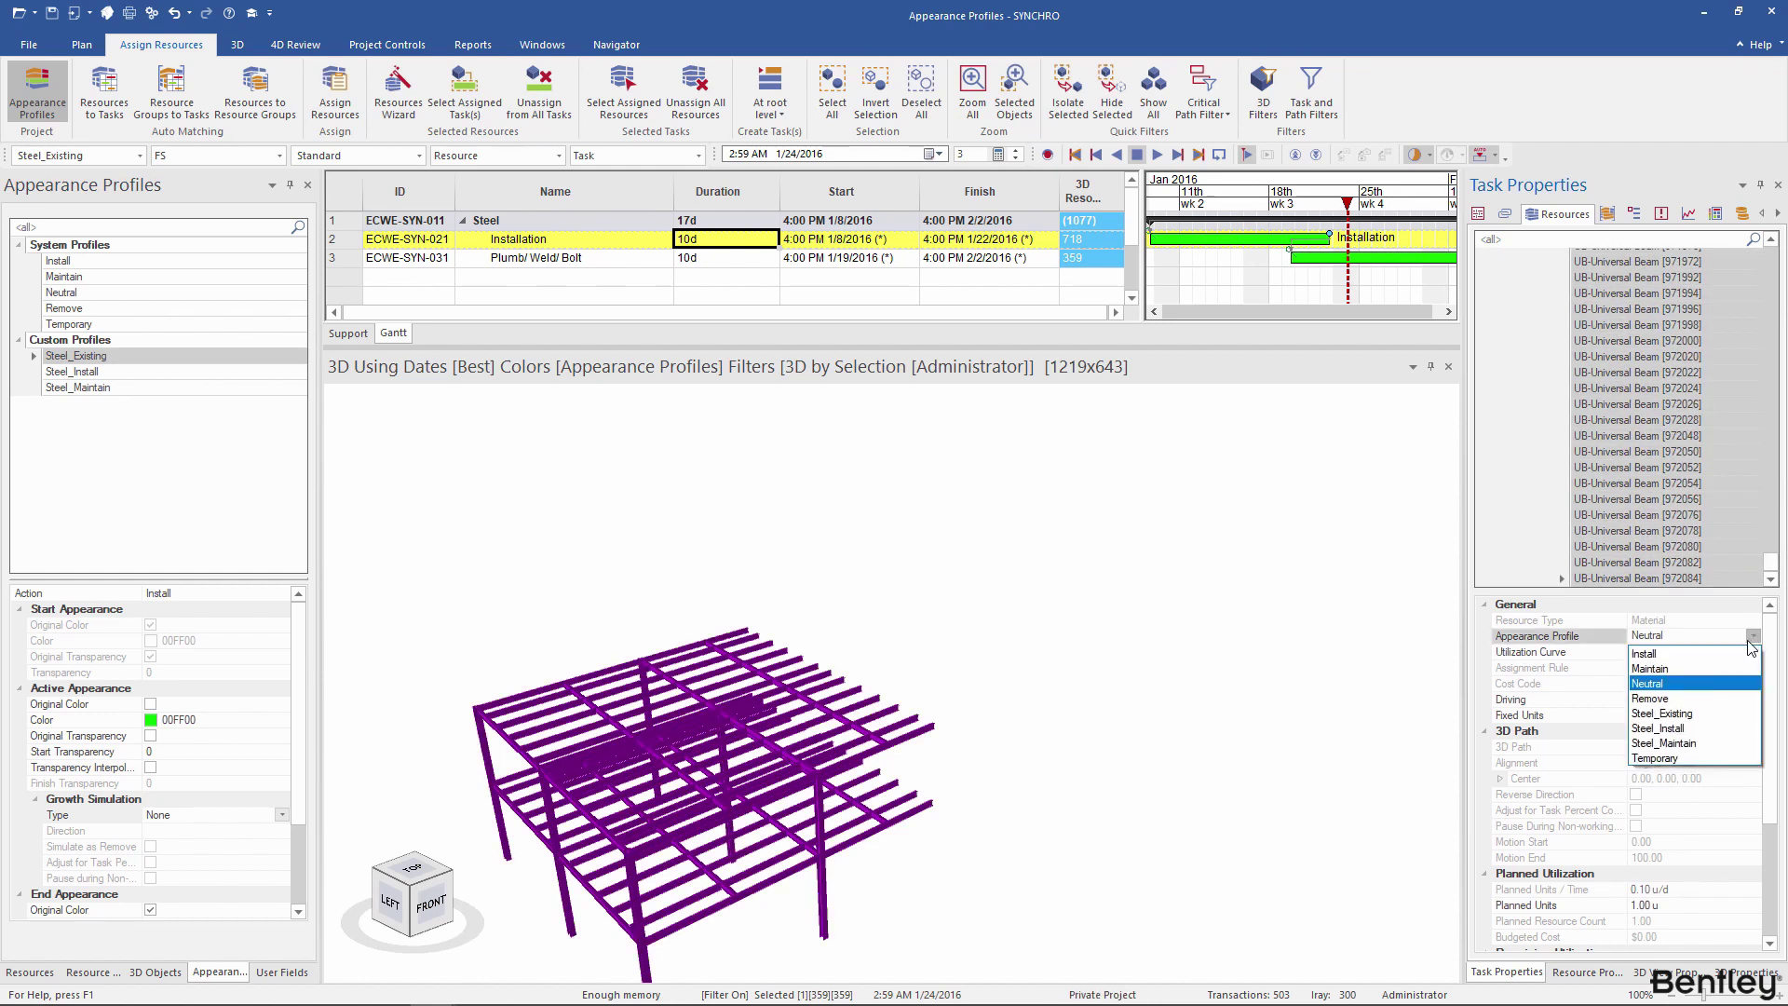
left_click(1729, 713)
left_click(84, 752)
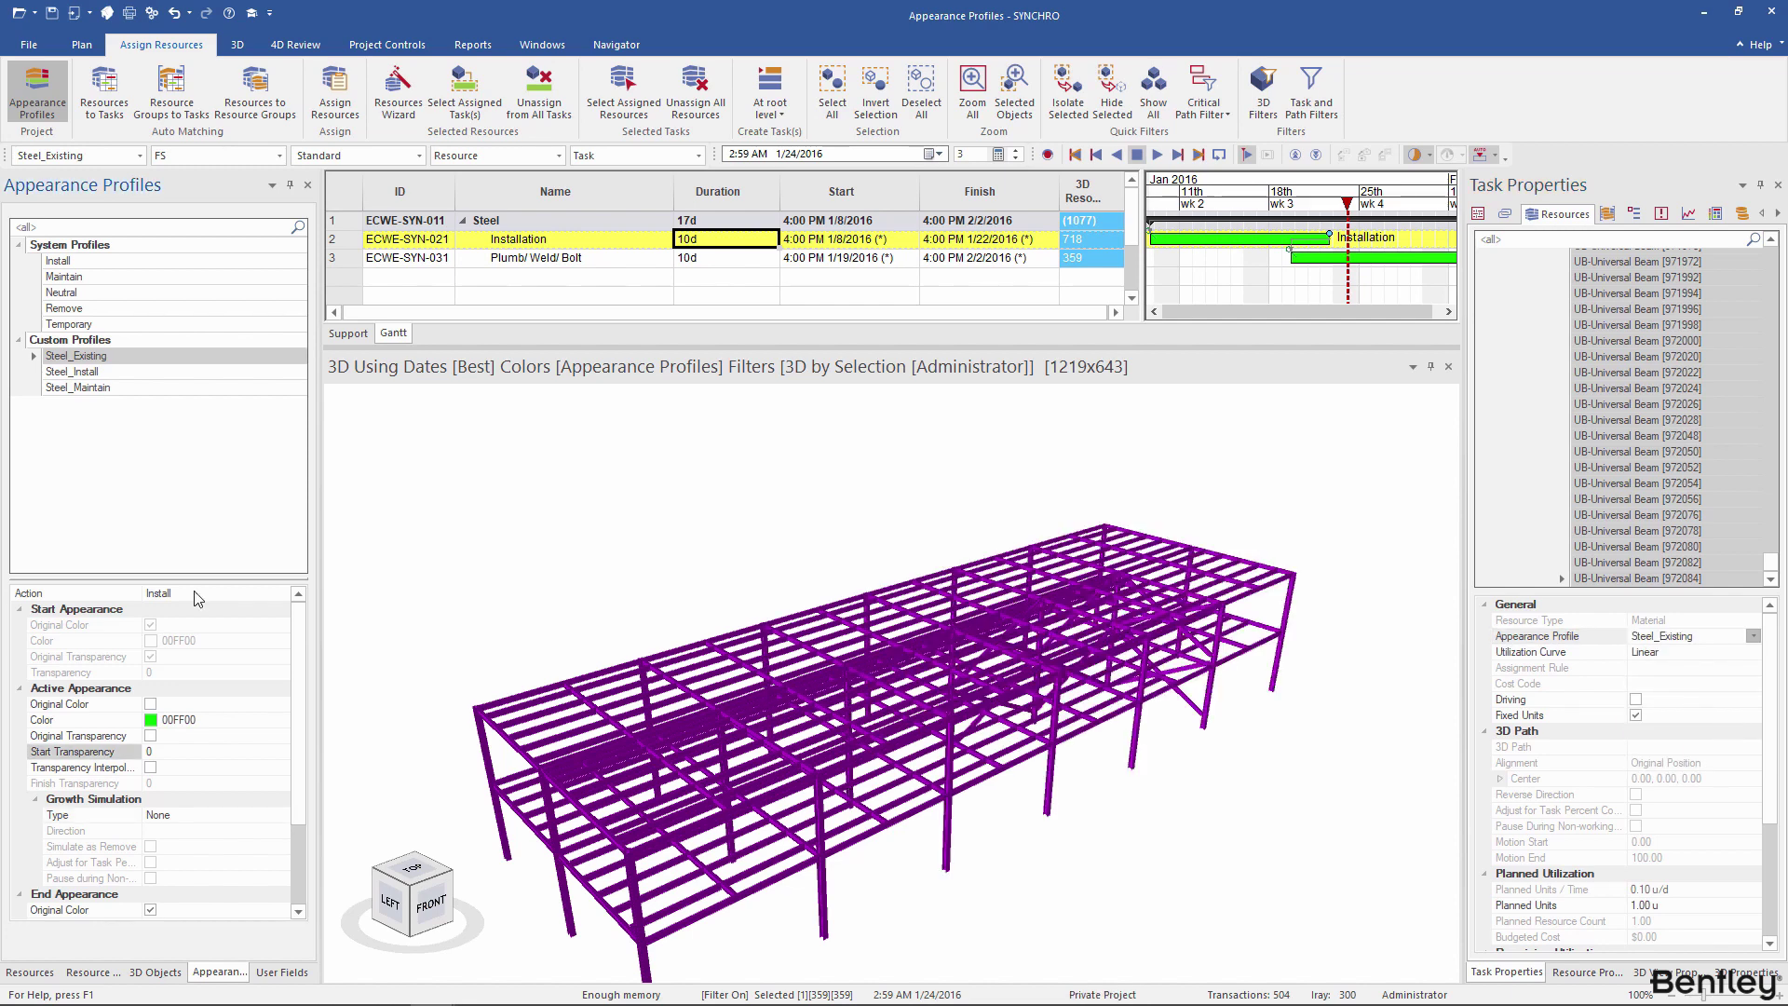
left_click(163, 751)
Set Steel_Existing's start transparency to 100 and move the playback back to 21 January
type("100")
key("Return")
left_click(1344, 205)
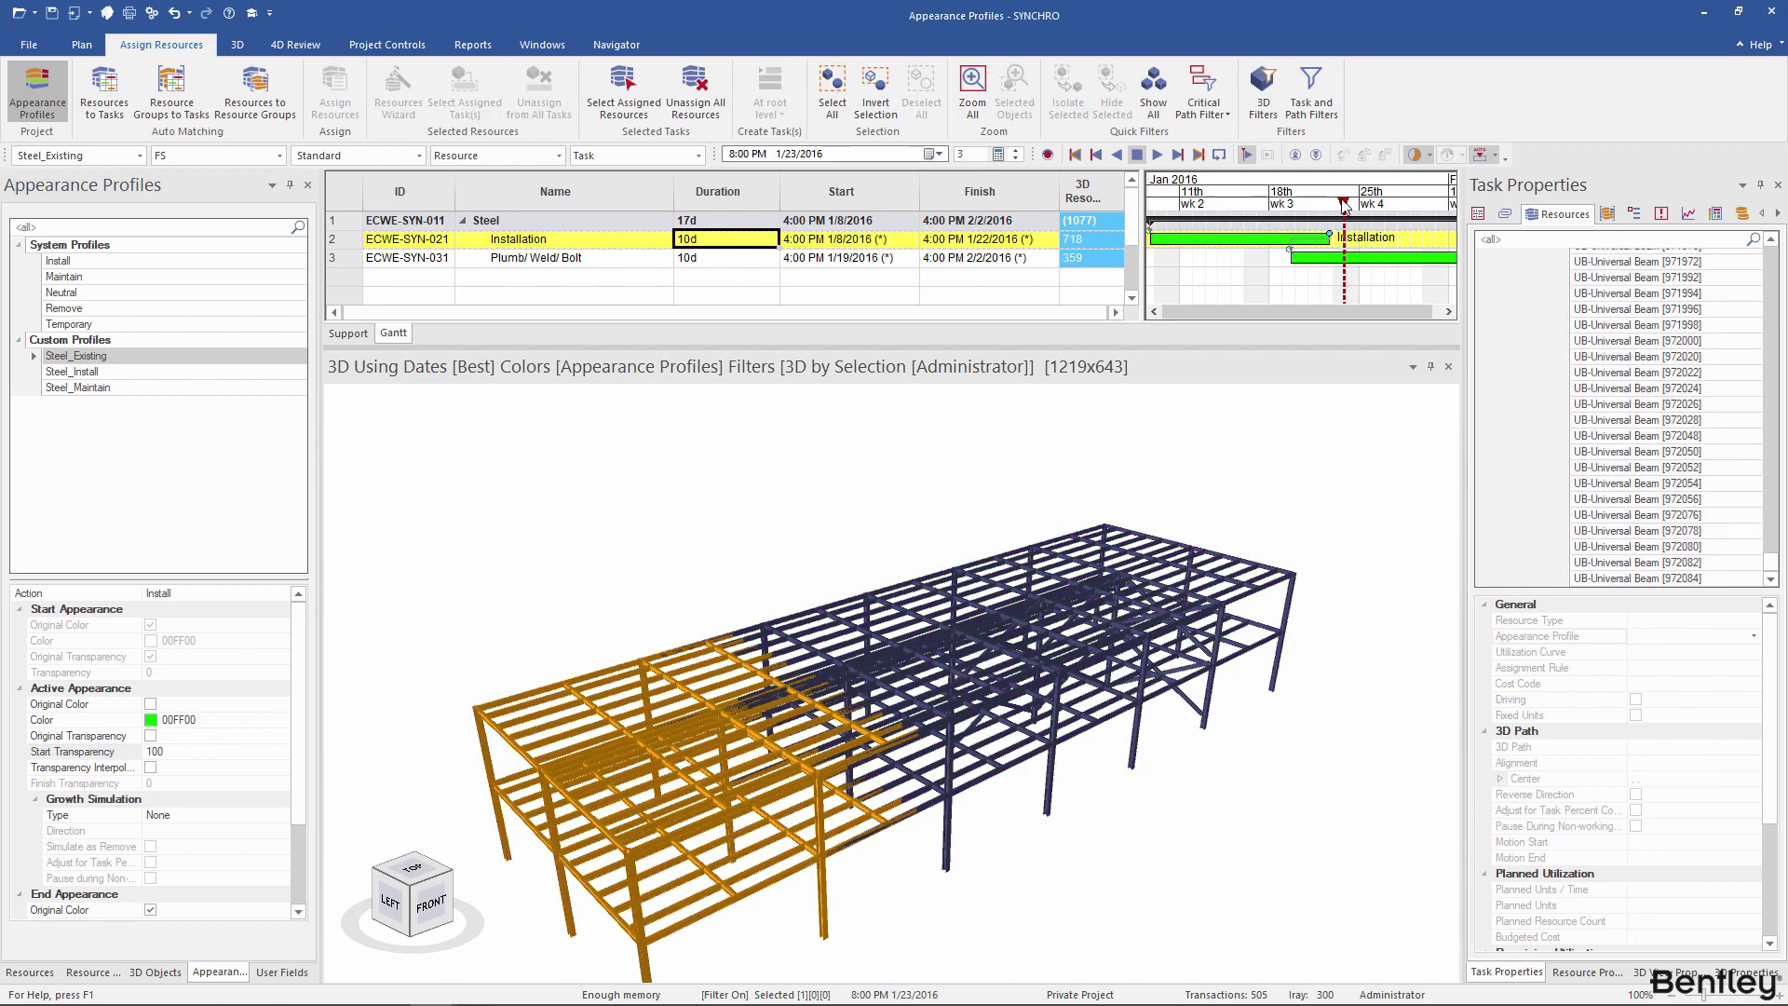
left_click_drag(1345, 205, 1309, 203)
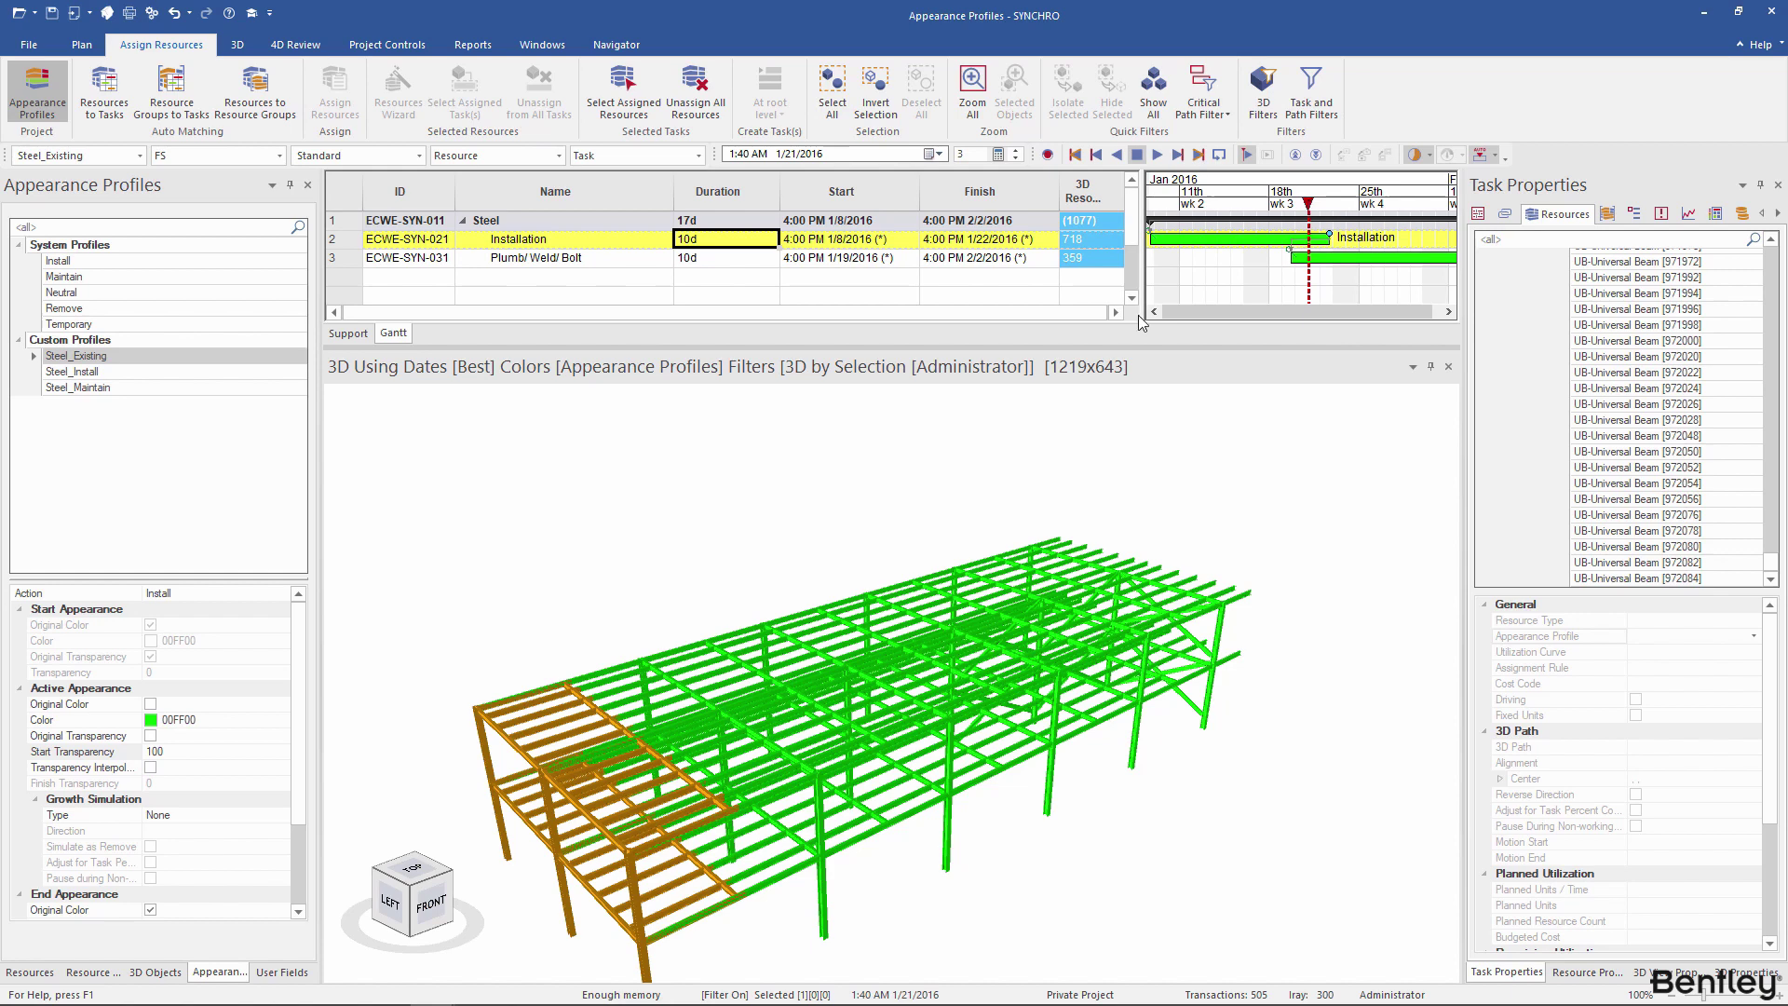
Scrub the playback from 10 January to 18 January to preview the animation
scroll(298, 762, "down", 1)
left_click_drag(298, 762, 300, 826)
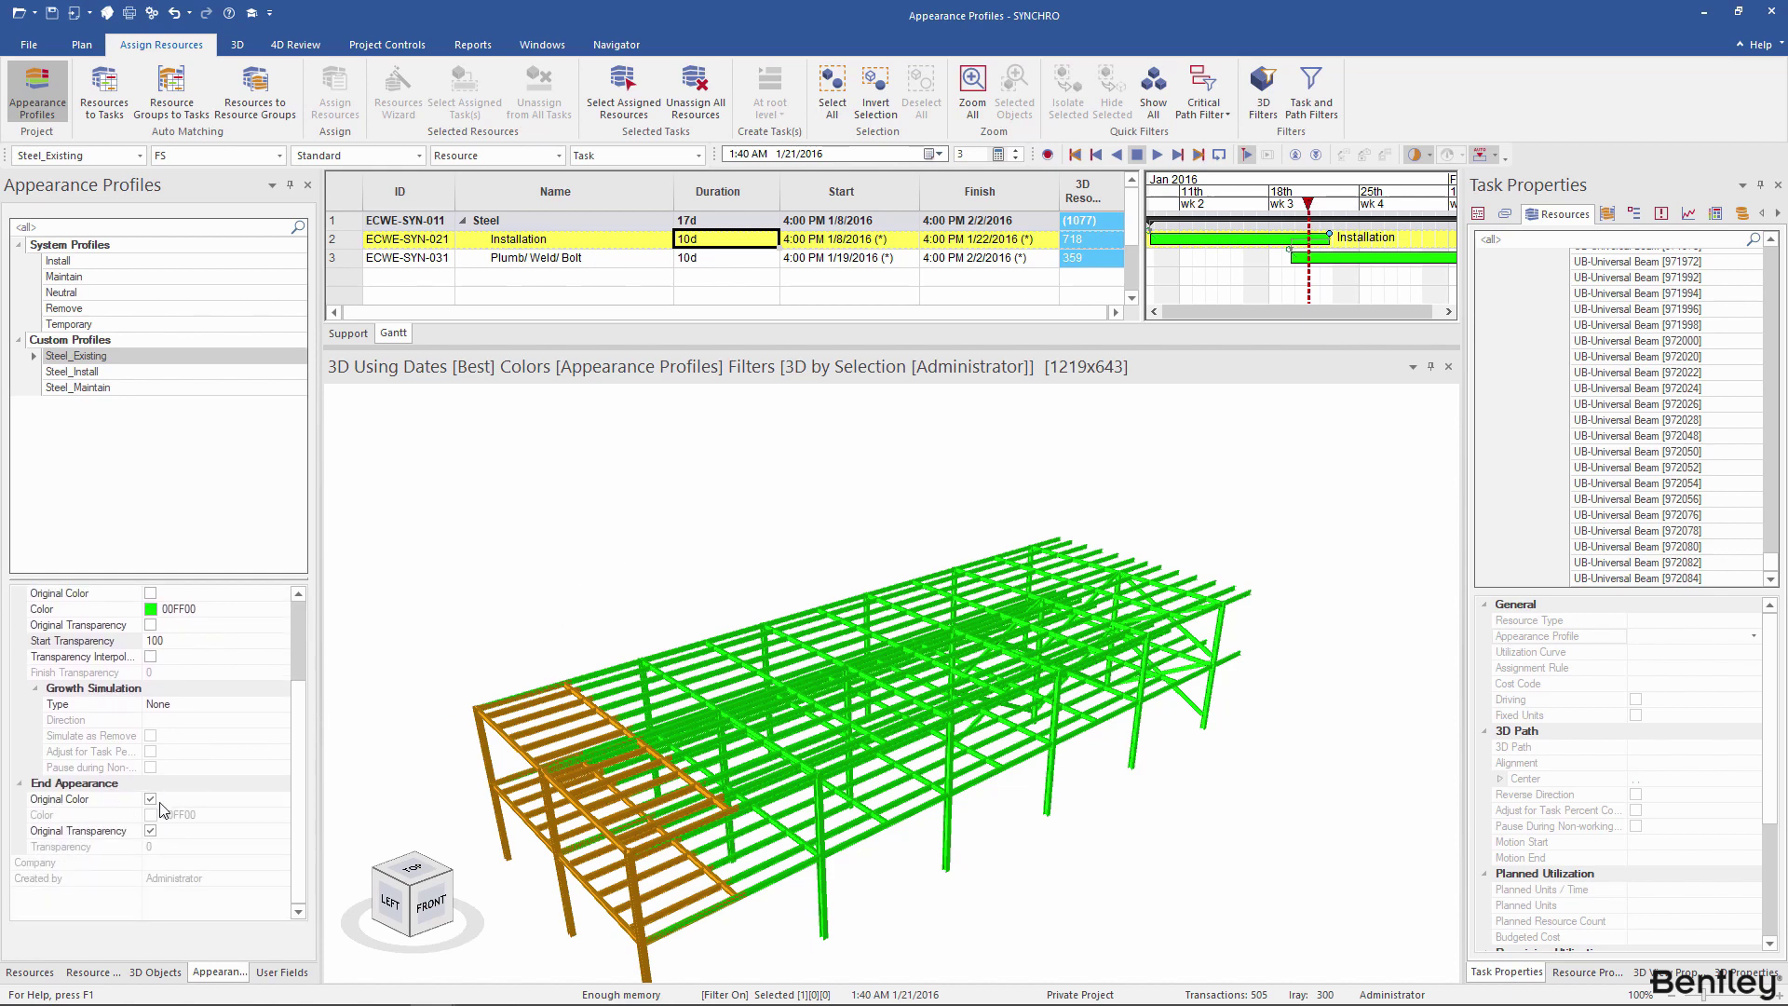
left_click(1191, 205)
left_click_drag(1194, 207, 1342, 205)
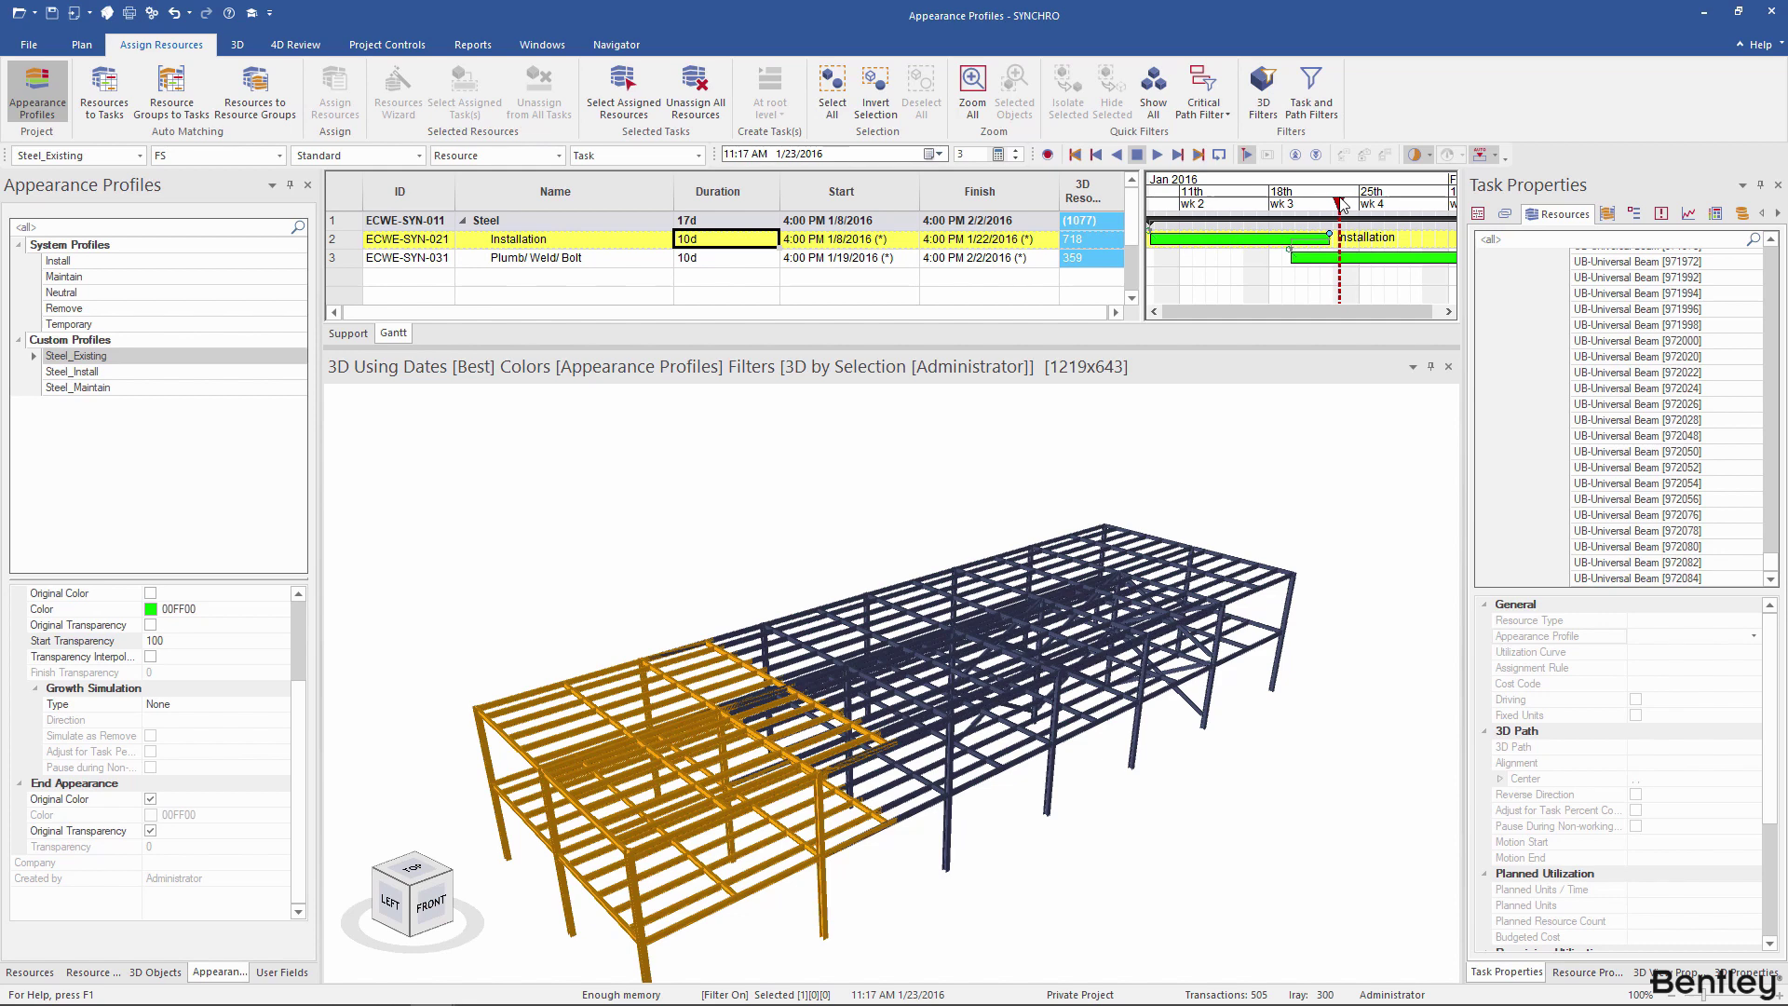